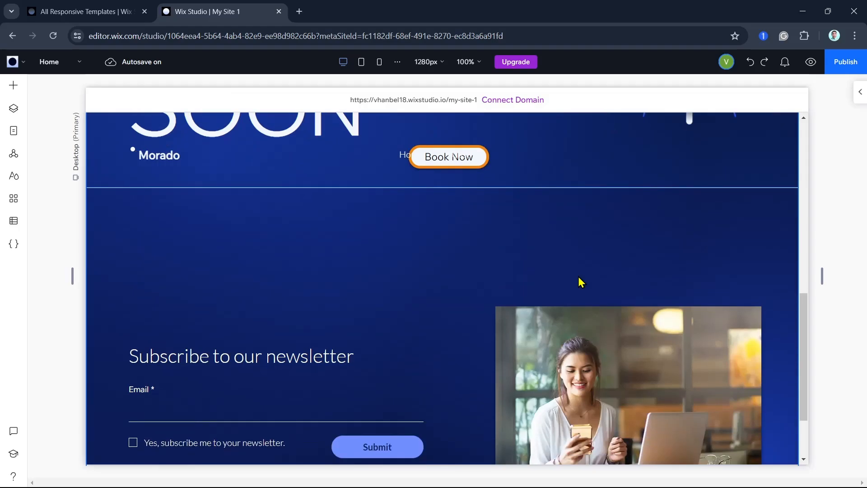
Add a blank section below the newsletter section, just above the footer
left_click(444, 451)
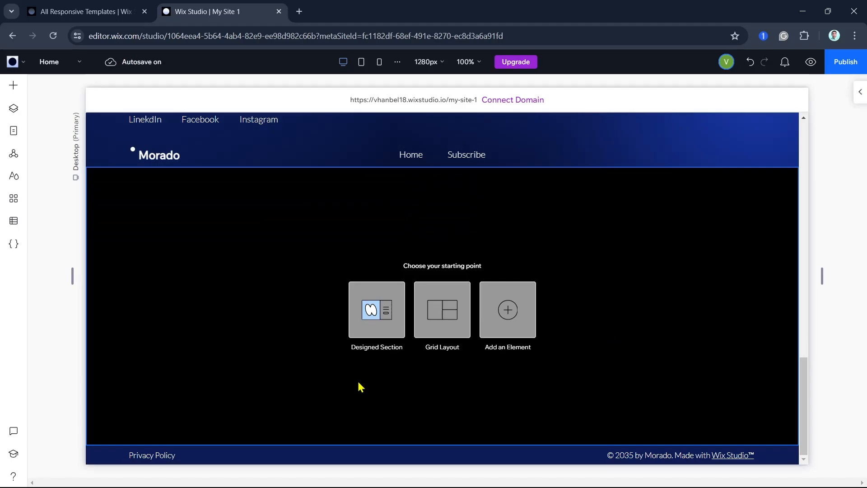
scroll(711, 400, "up", 10)
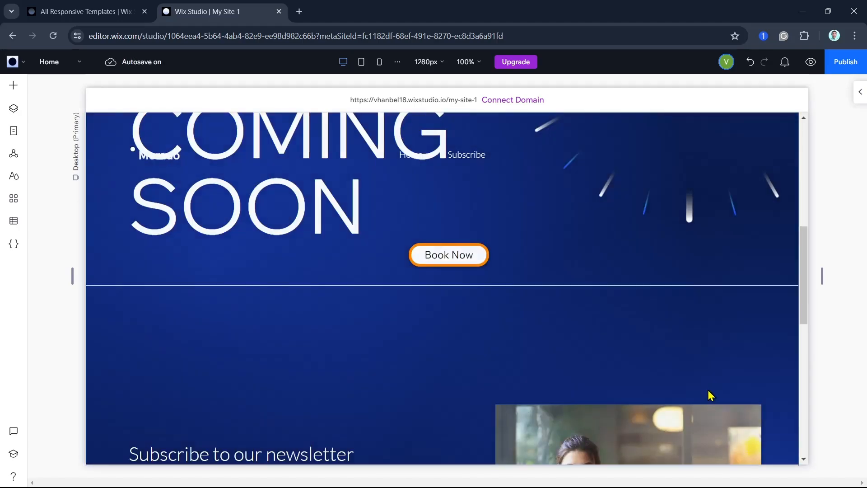
scroll(683, 372, "down", 6)
scroll(683, 374, "down", 4)
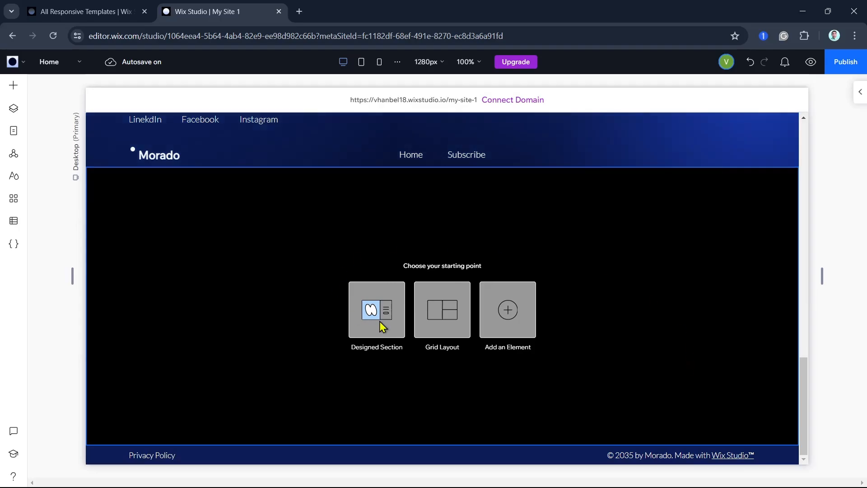
Add a paragraph text element in the middle of the blank section
left_click(14, 91)
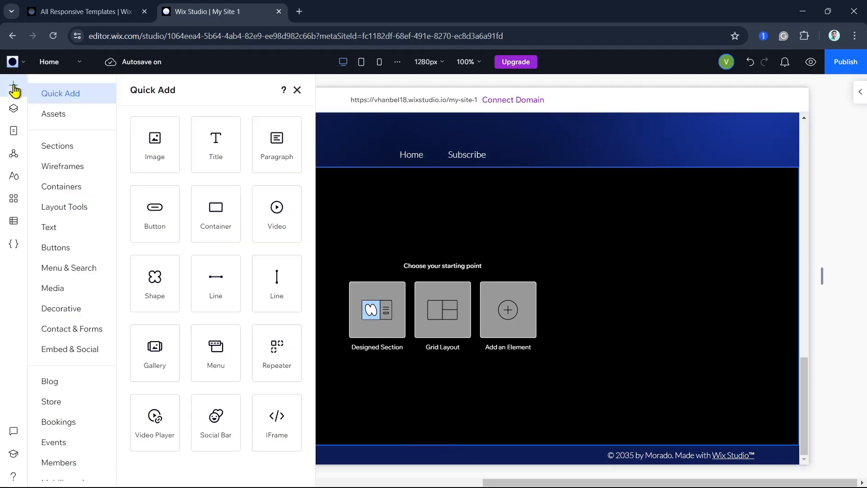
left_click(257, 156)
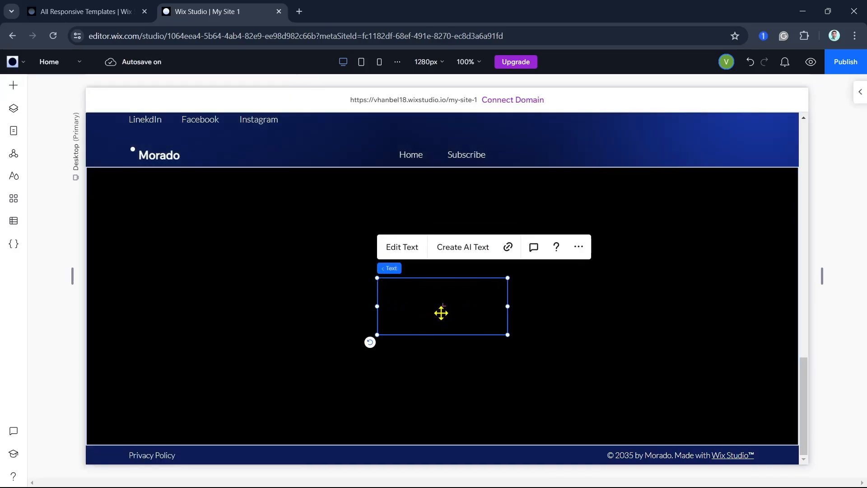
left_click_drag(422, 284, 443, 309)
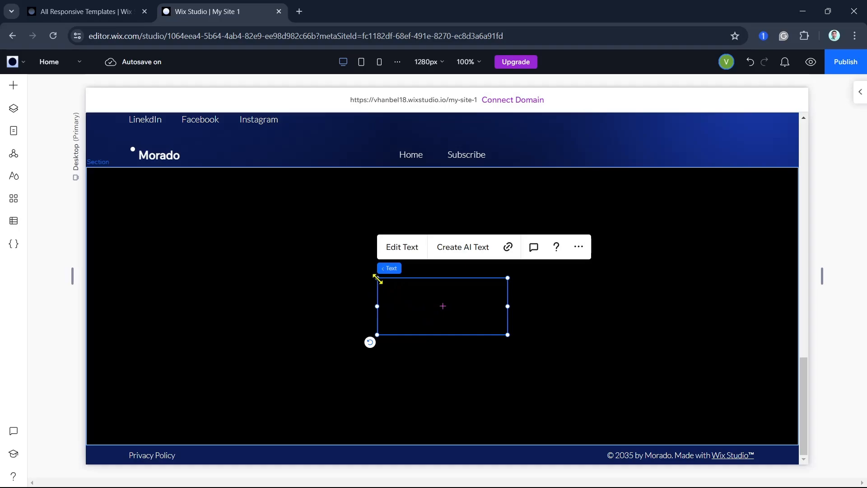
Enlarge the text box to about 645 × 285 px and move it toward the section's right side, at about X 510, Y 104
left_click_drag(376, 279, 277, 222)
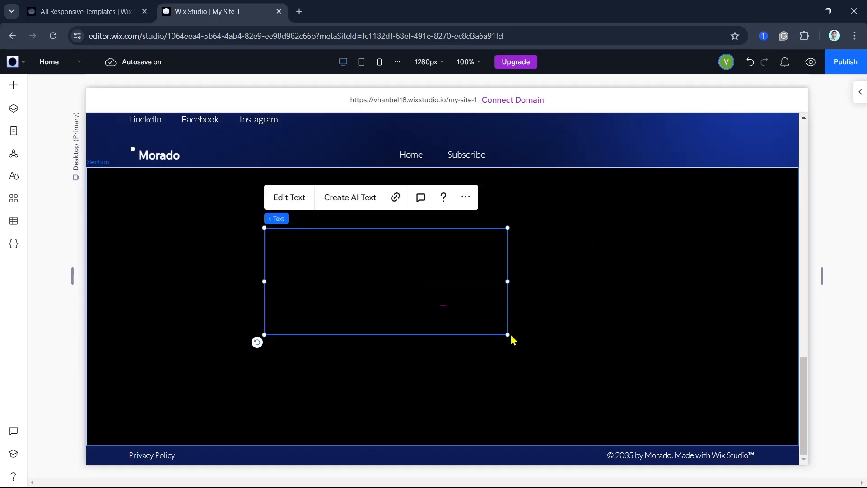
left_click_drag(508, 335, 628, 388)
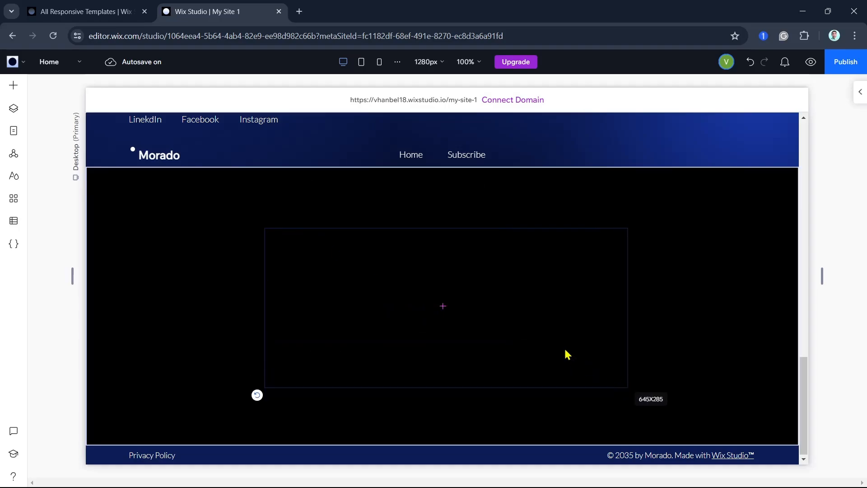
left_click_drag(461, 348, 570, 345)
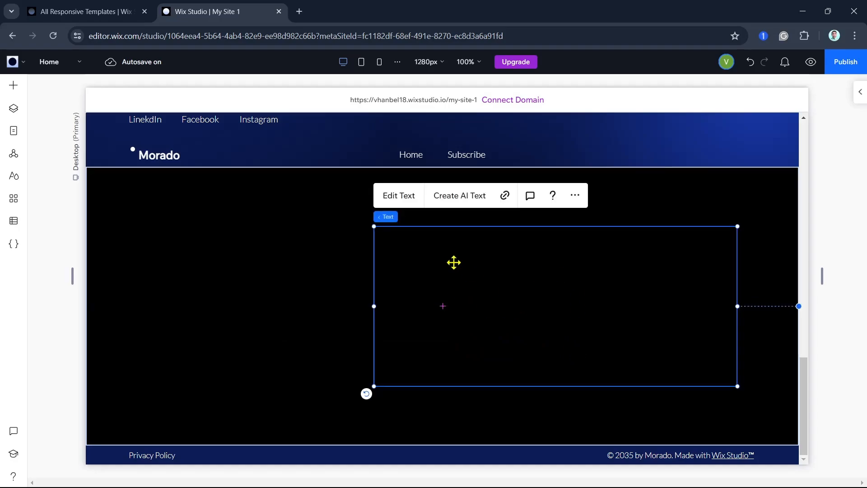
Set the color of the whole placeholder paragraph to white (#FFFFFF)
left_click(397, 196)
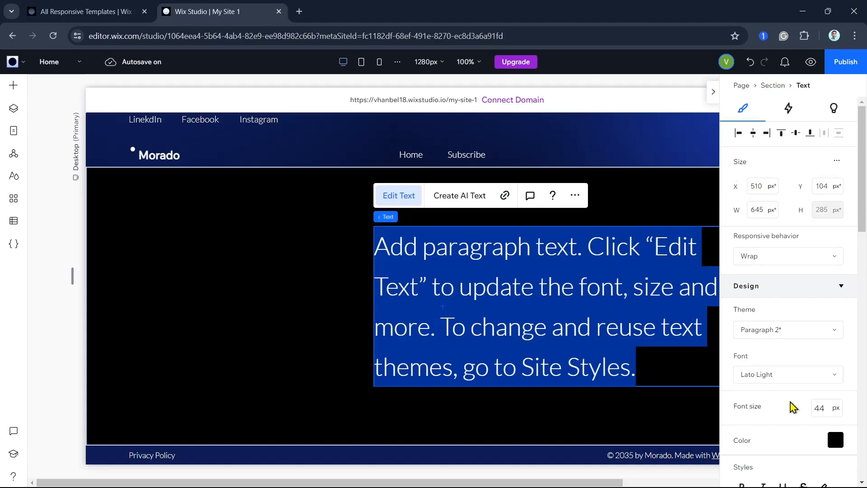
scroll(793, 407, "down", 2)
left_click(836, 354)
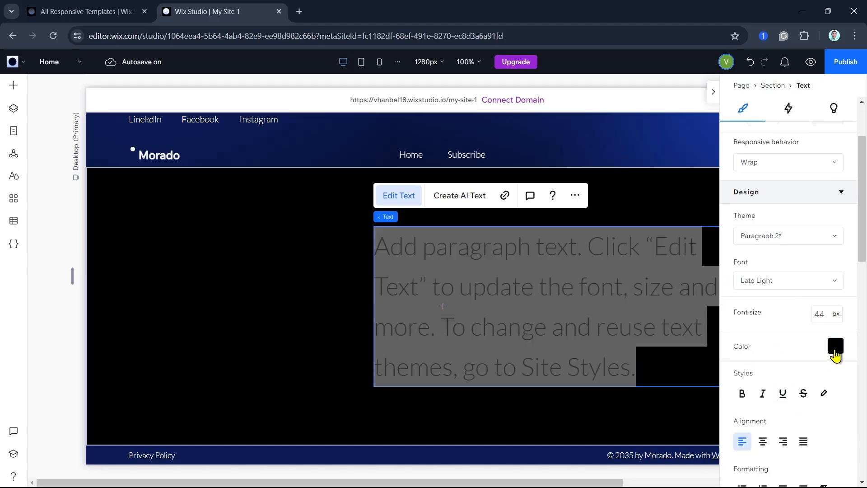
left_click(844, 314)
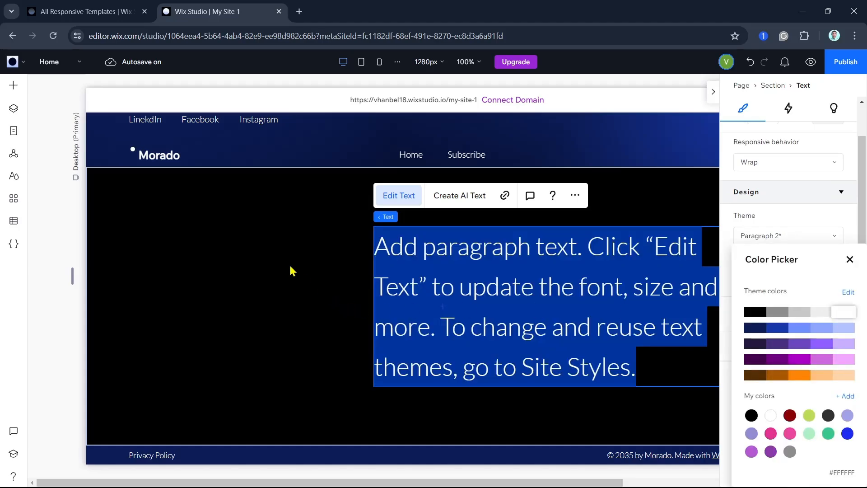
left_click(223, 263)
Replace the placeholder paragraph with "This is a sample description of this website."
double_click(463, 265)
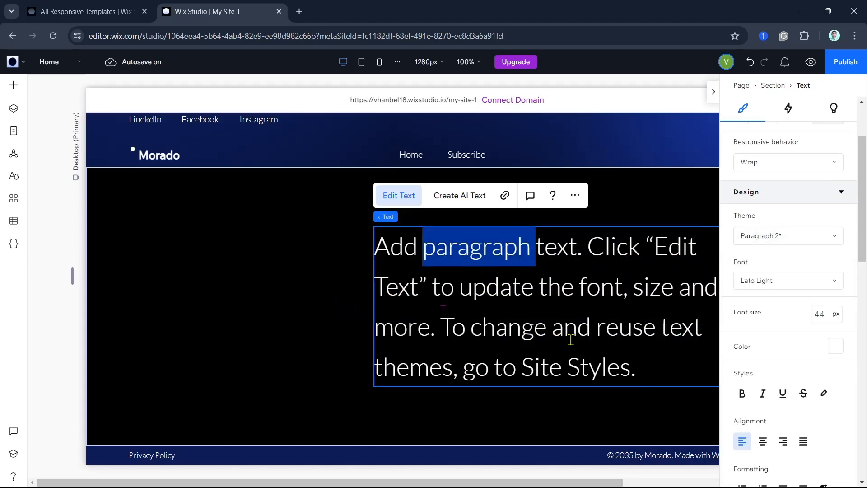
left_click_drag(654, 368, 374, 253)
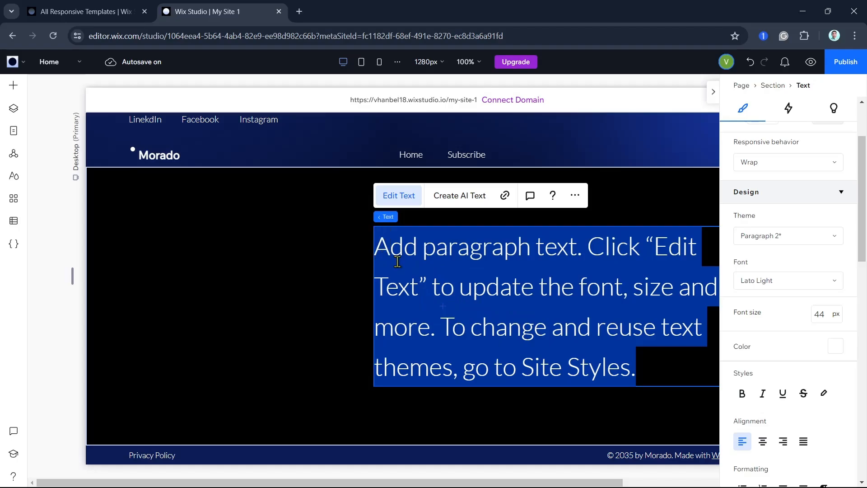
type("This is")
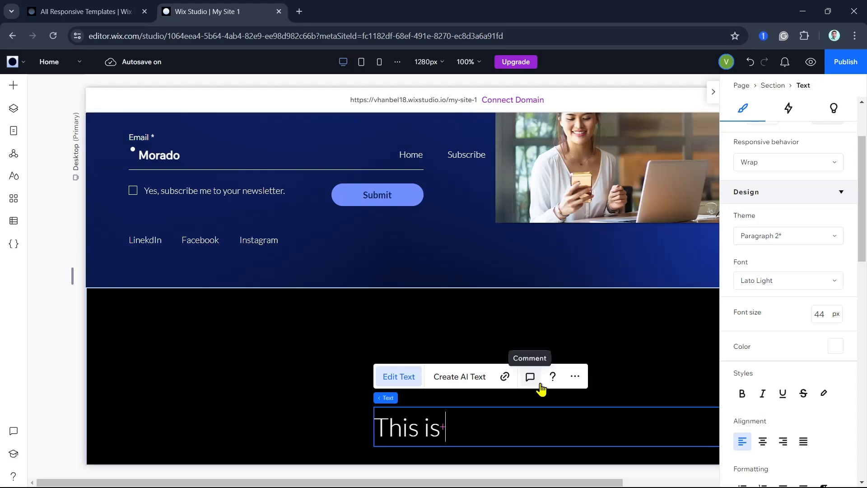
type("a sample desc")
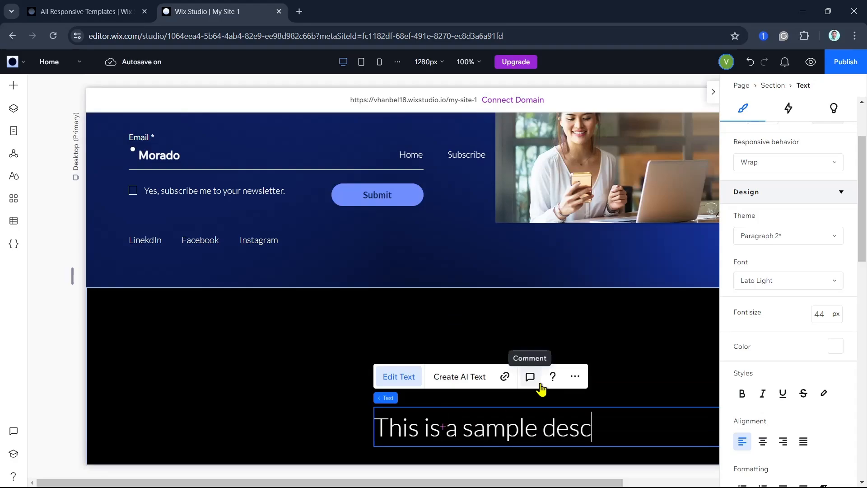
type("ription o")
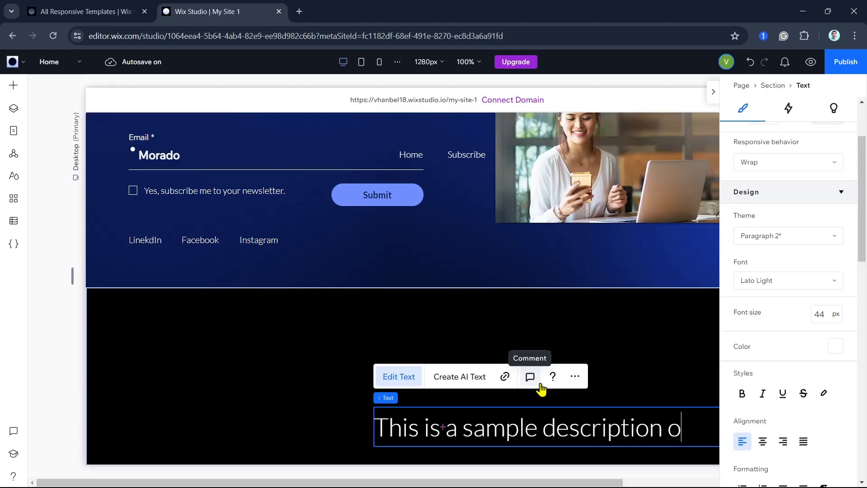
type("f thi websit")
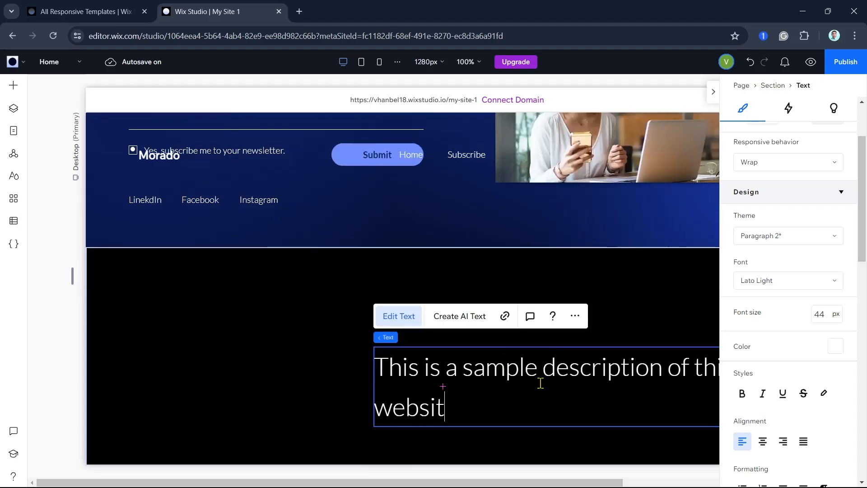
type("e.")
Copy the description sentence and paste it twice on new lines beneath the original
key("Return")
key("Return")
key("Return")
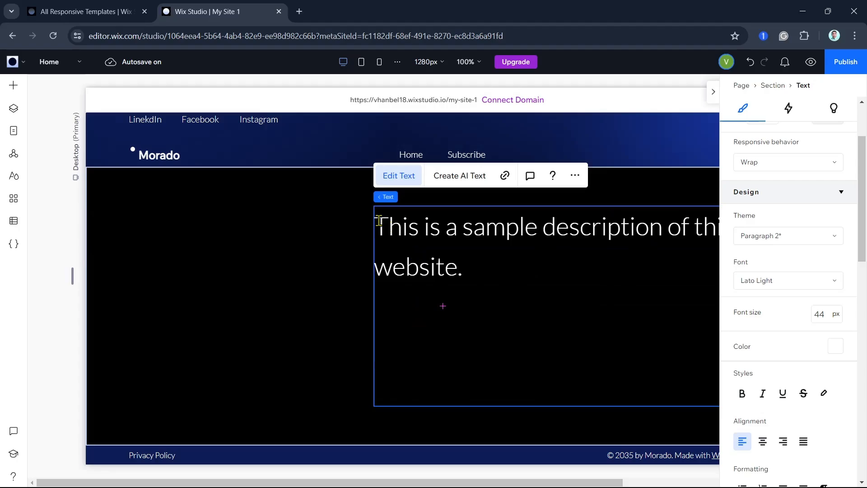
left_click_drag(379, 220, 501, 277)
key("ctrl+c")
left_click(419, 310)
key("ctrl+v")
left_click(411, 368)
key("ctrl+v")
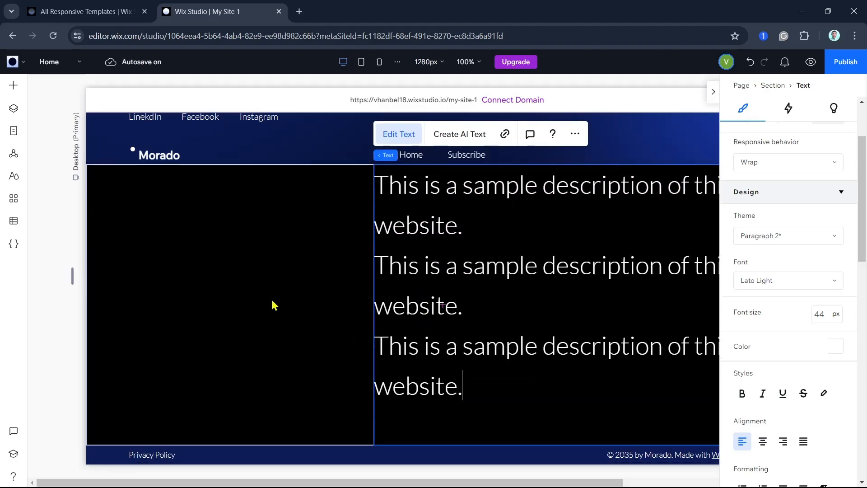
Remove the empty line at the end of the description text
left_click(313, 238)
left_click(567, 289)
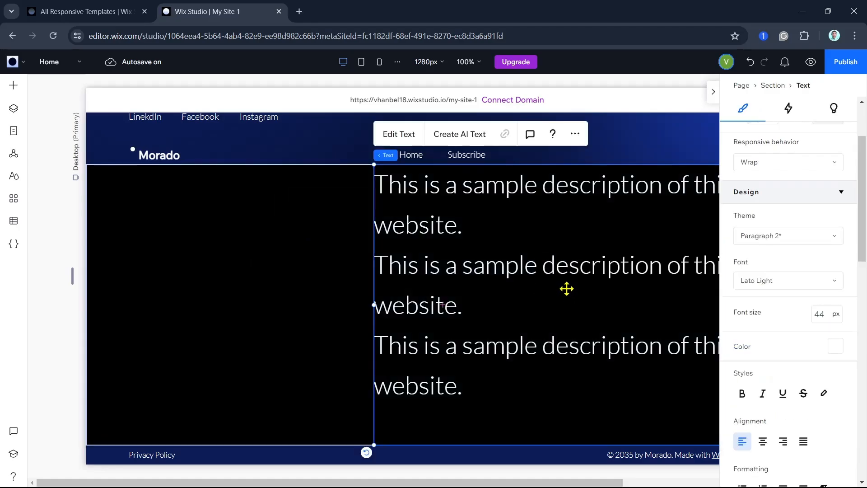
double_click(401, 416)
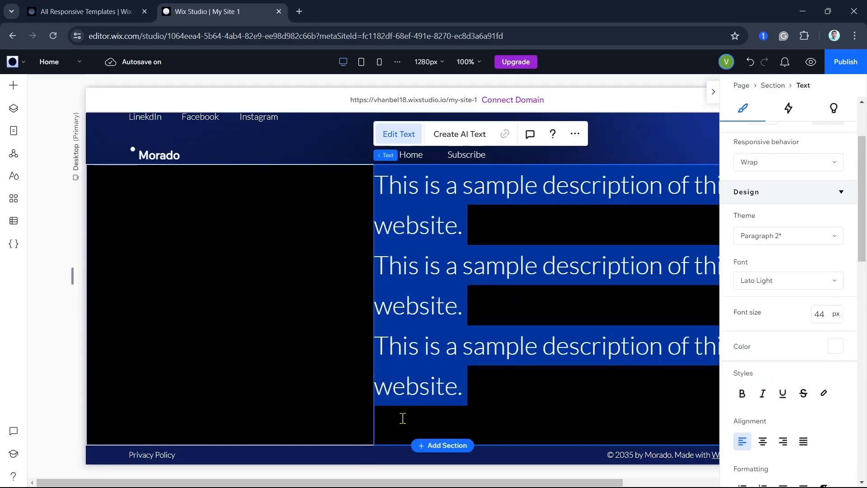
left_click(401, 416)
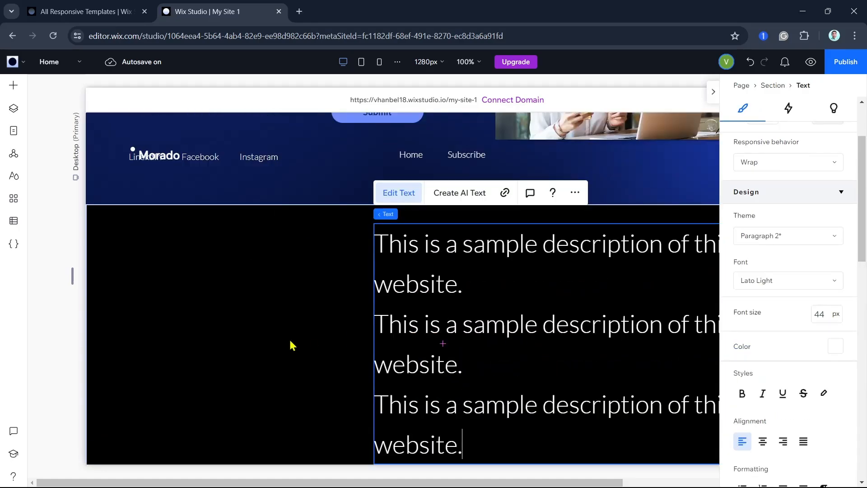
Move the text box to the left side of the black section, at about X 81, Y 26
left_click(302, 356)
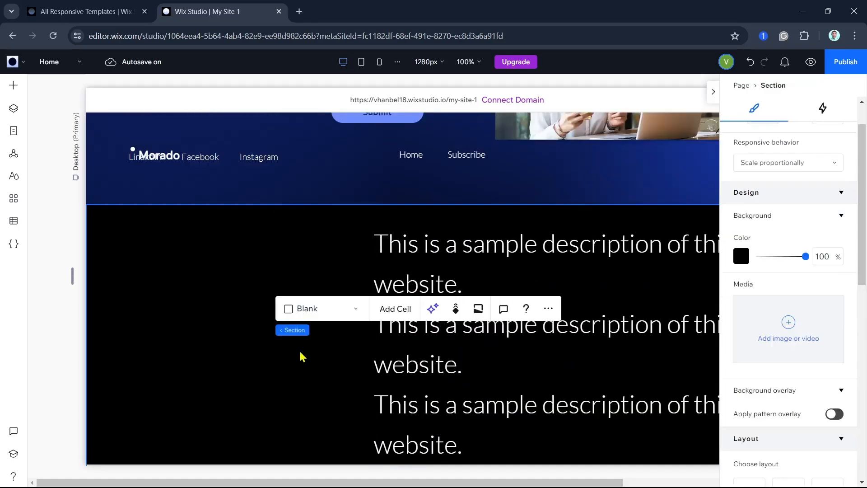
left_click(713, 92)
left_click_drag(611, 356, 377, 350)
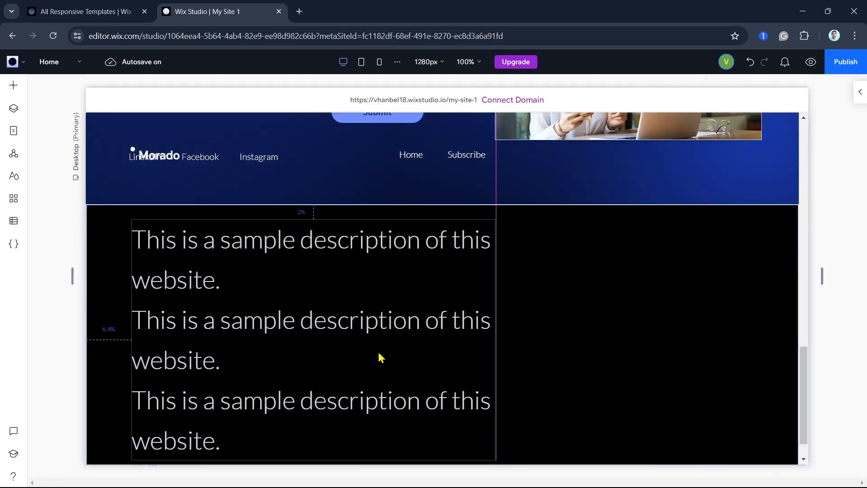
Try the Fixed responsive behavior on the text box and switch it back to Wrap
left_click(859, 93)
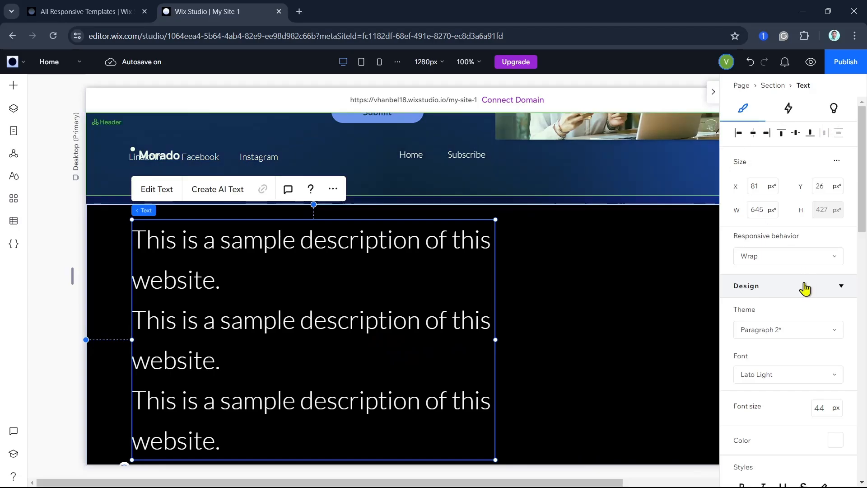
left_click(791, 262)
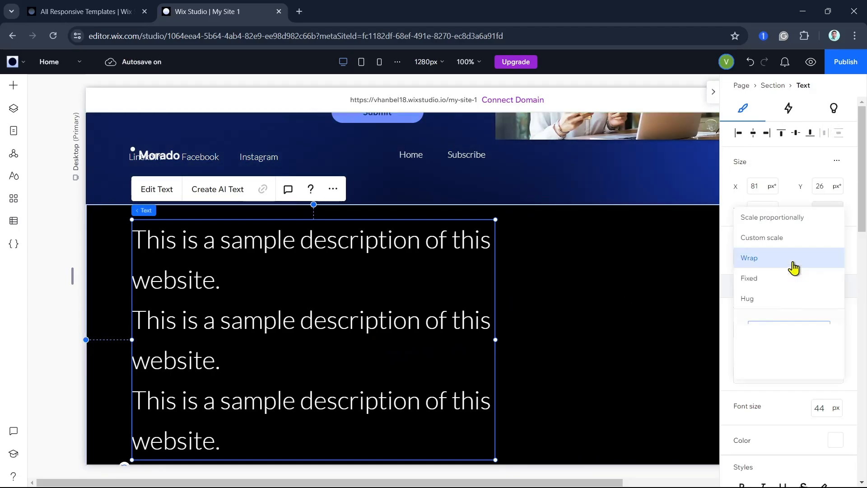
left_click(781, 282)
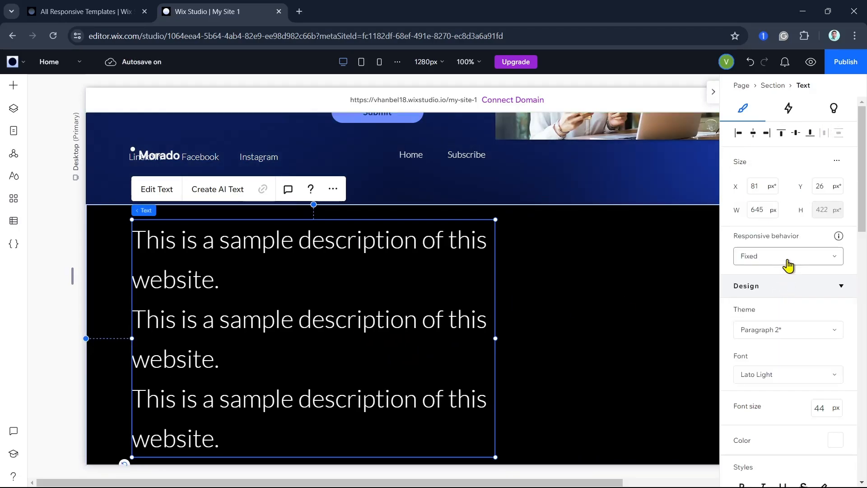
left_click(787, 263)
left_click(785, 258)
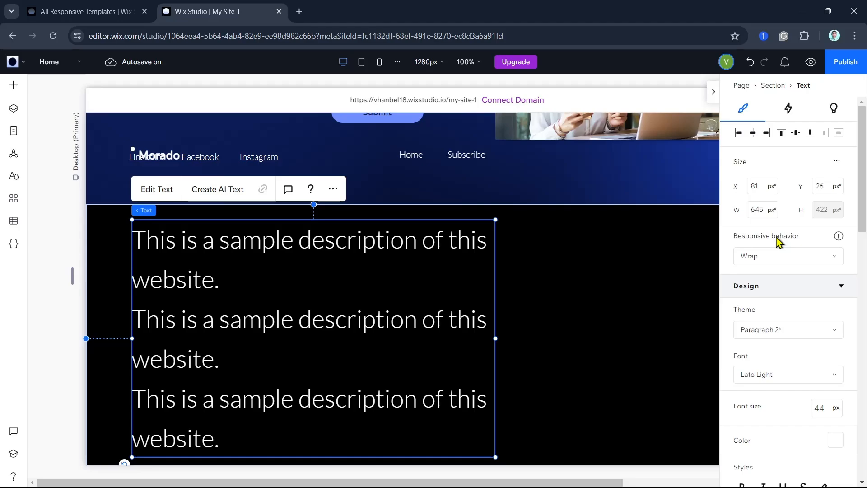
Apply the Heading 6 theme to the description text and scale its box down to a font size of about 21 px
scroll(801, 286, "down", 2)
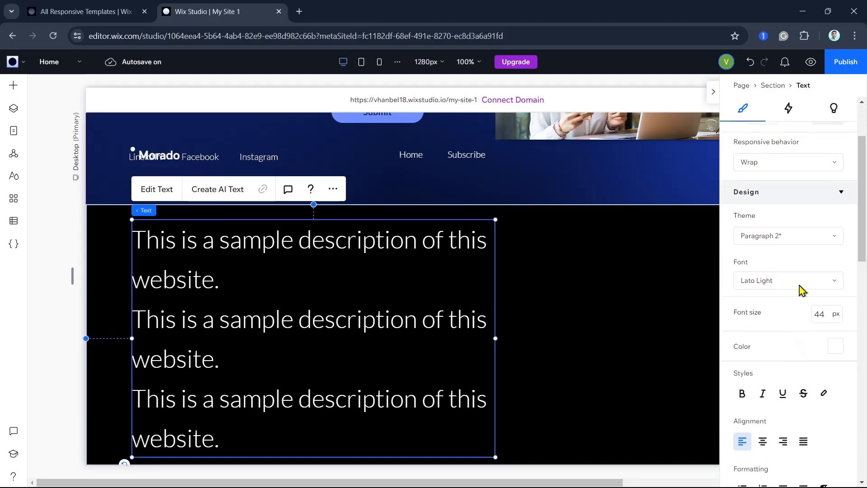
left_click(790, 236)
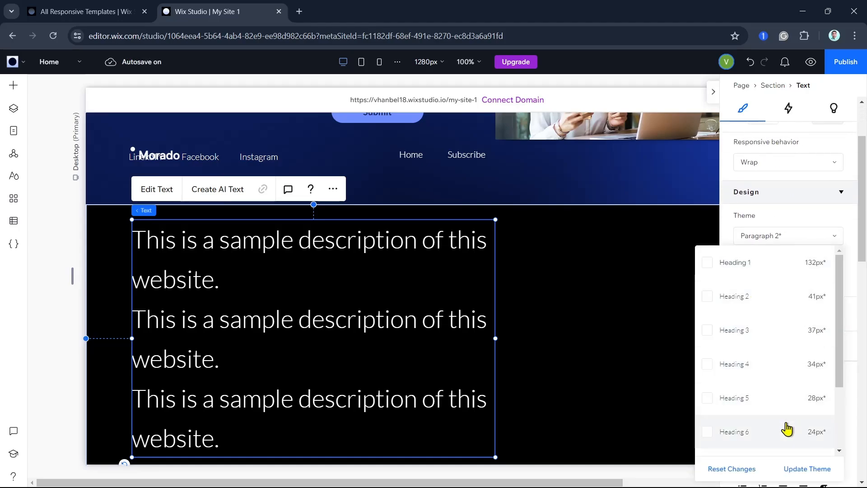
scroll(786, 429, "down", 3)
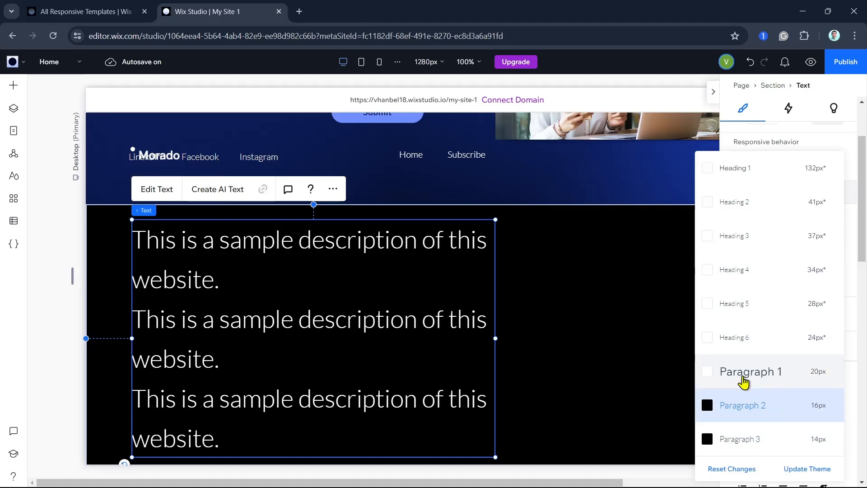
left_click(752, 343)
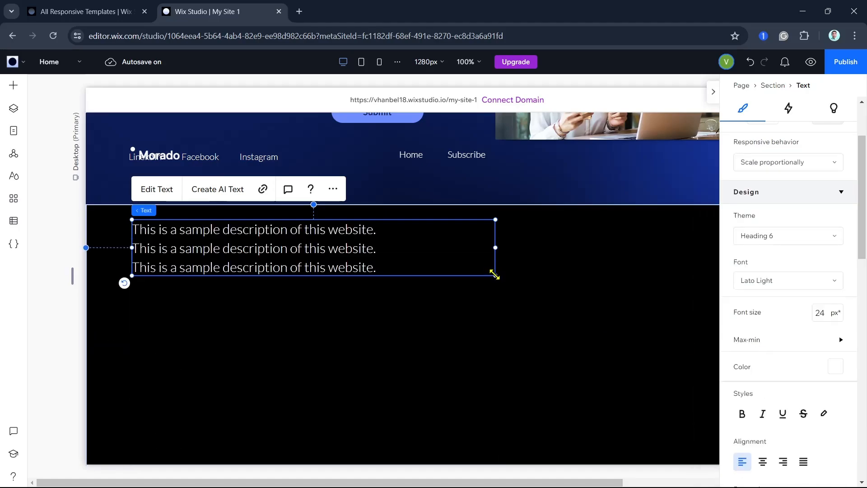
left_click_drag(495, 275, 443, 364)
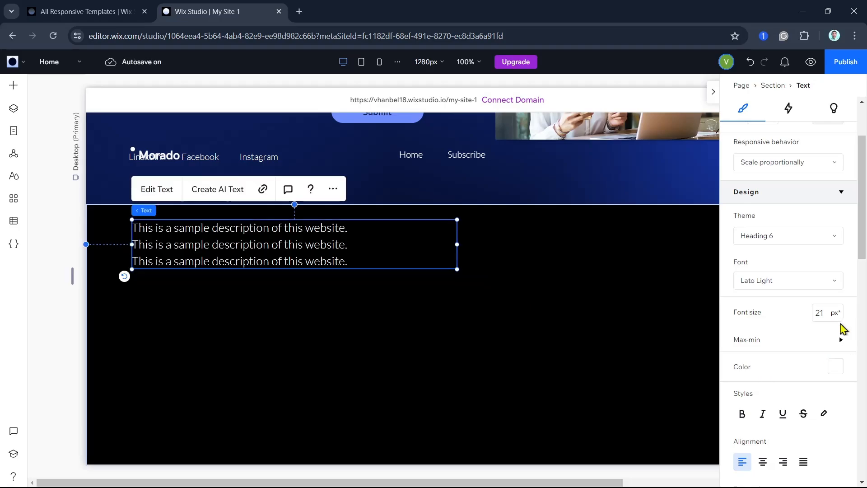
Try the Paragraph 2 theme on the description text
left_click(771, 238)
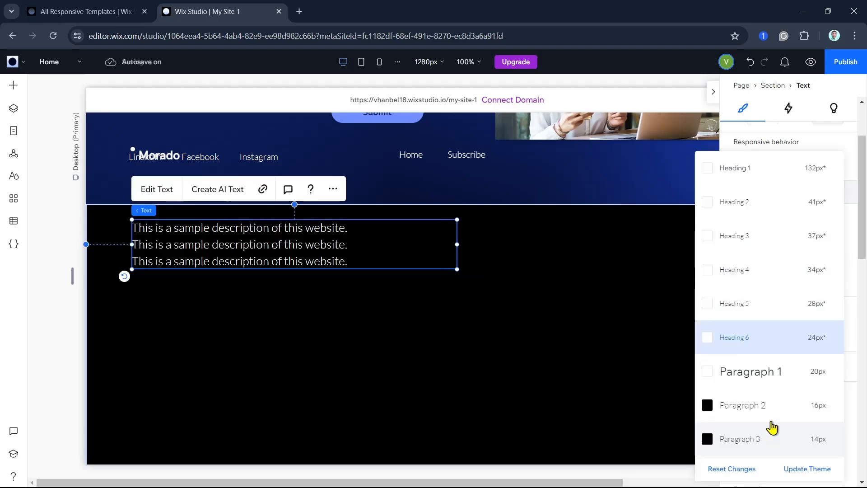
left_click(771, 415)
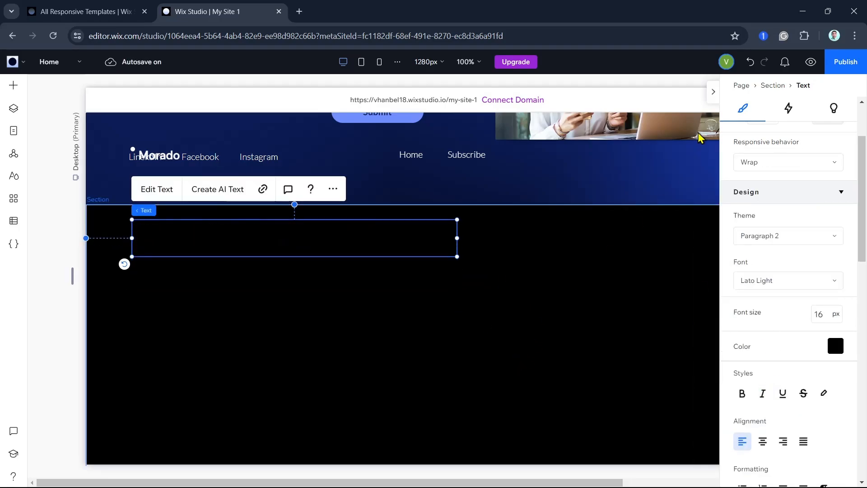
left_click(750, 63)
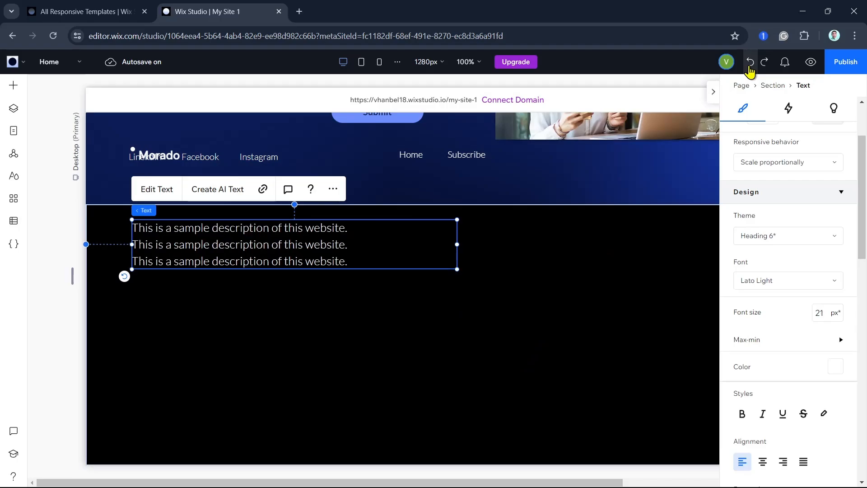
Undo the earlier scaling and Heading 6 theme changes on the description text
left_click(750, 67)
left_click(750, 67)
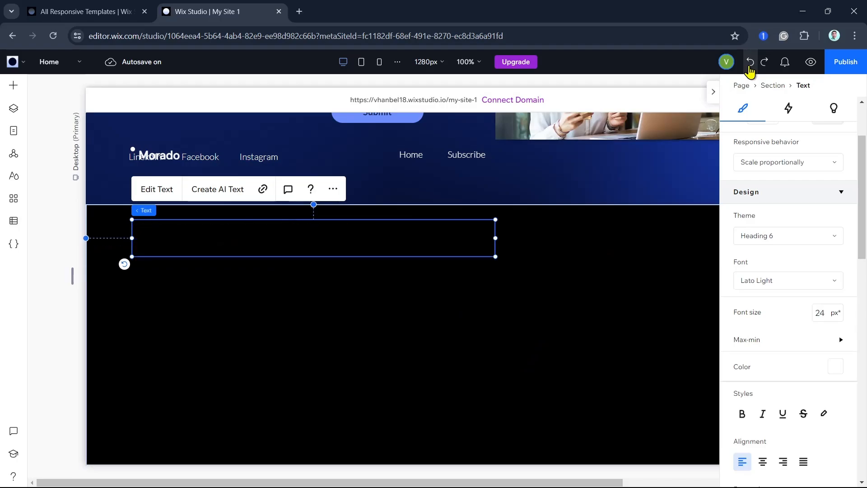
left_click(750, 67)
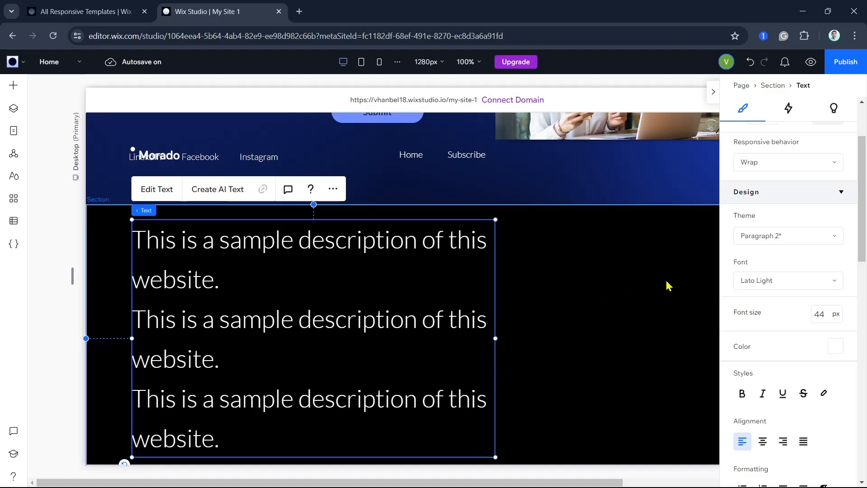
Change the description text's font to Libre Baskerville
left_click(768, 281)
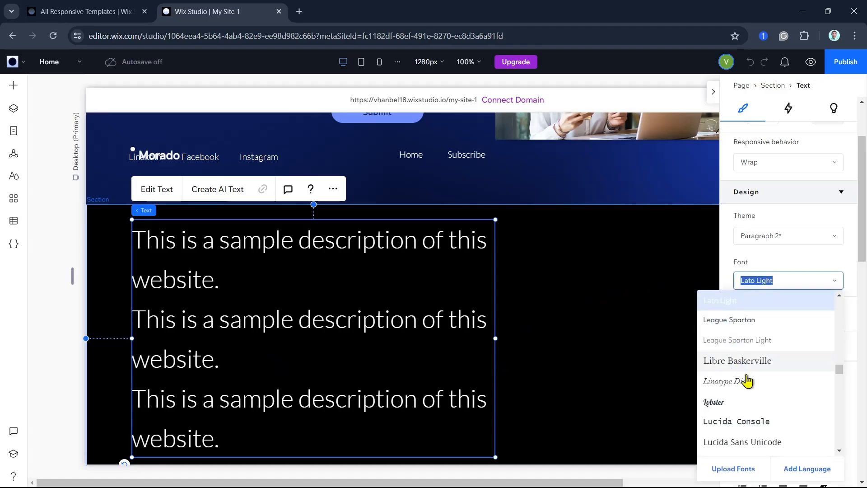
left_click(744, 362)
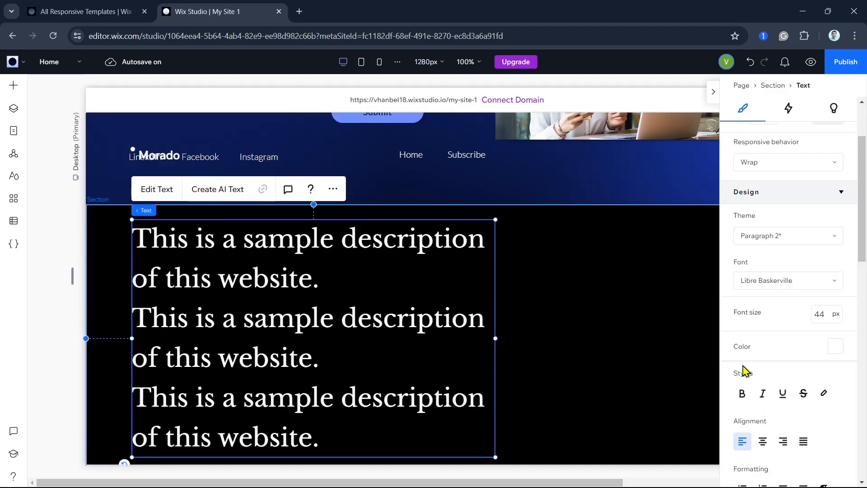
Try the bold and italic styles on the description text
scroll(745, 373, "down", 4)
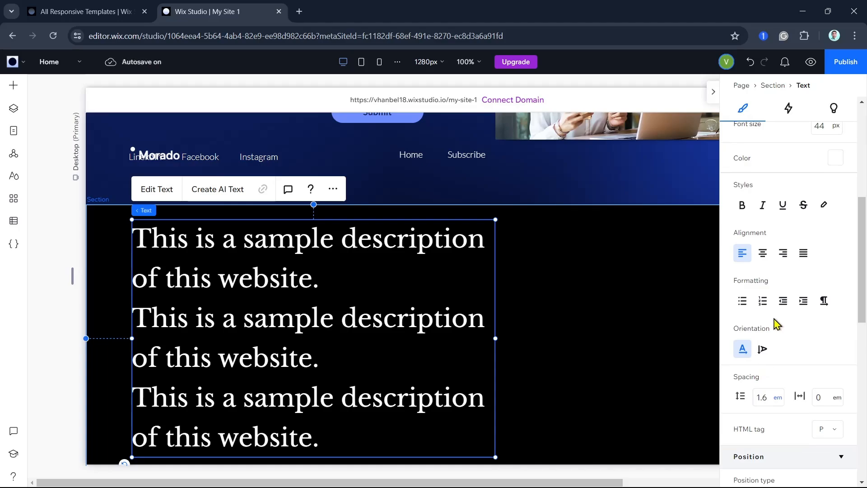
scroll(770, 316, "up", 2)
left_click(744, 300)
left_click(762, 300)
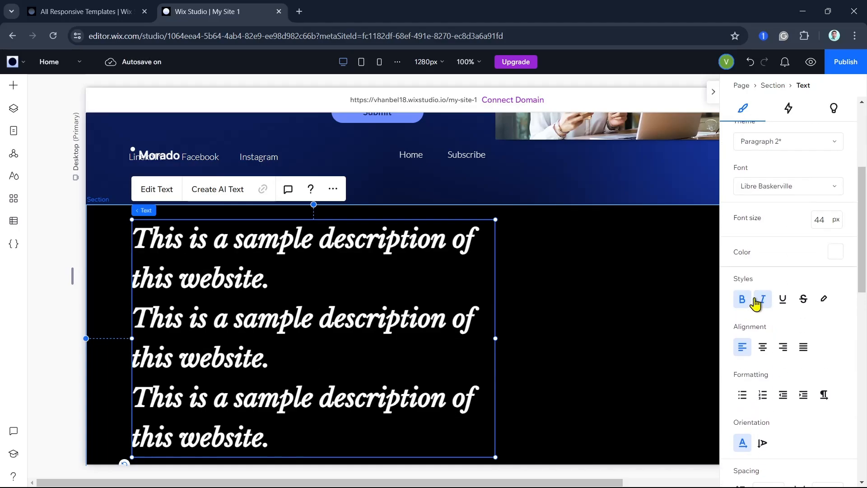
left_click(742, 299)
left_click(765, 303)
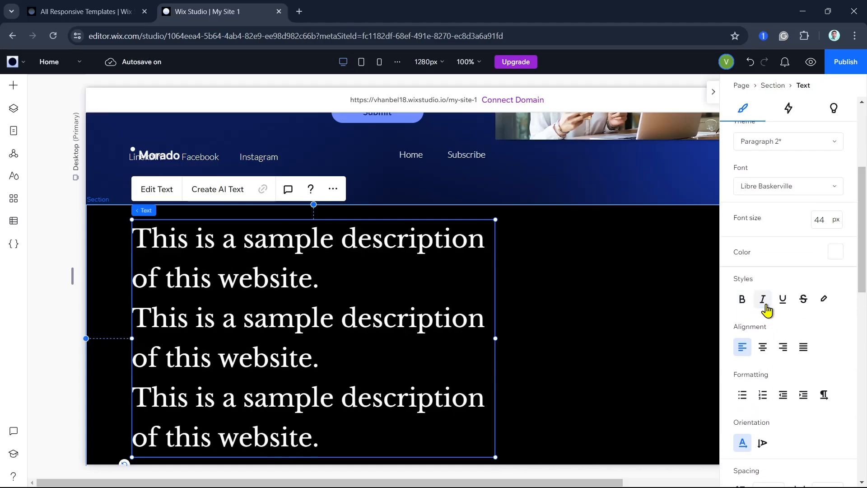
Set the description text's font size to 35 px
scroll(831, 271, "down", 6)
scroll(839, 260, "up", 6)
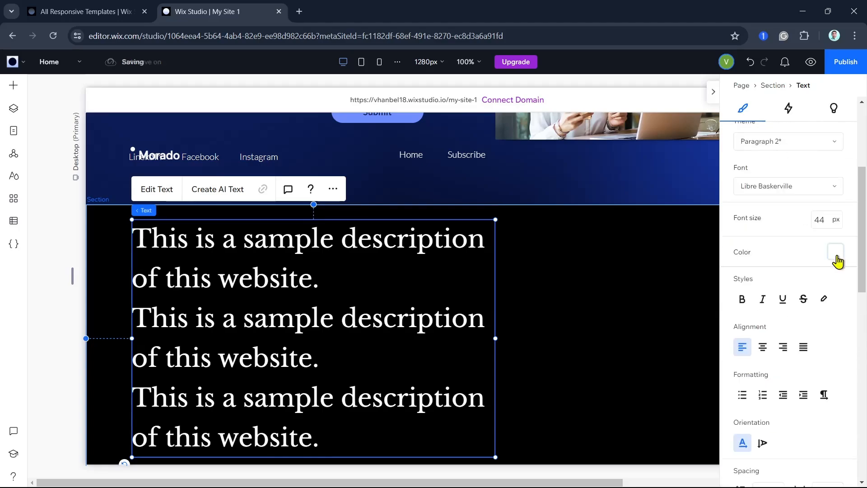
left_click(826, 221)
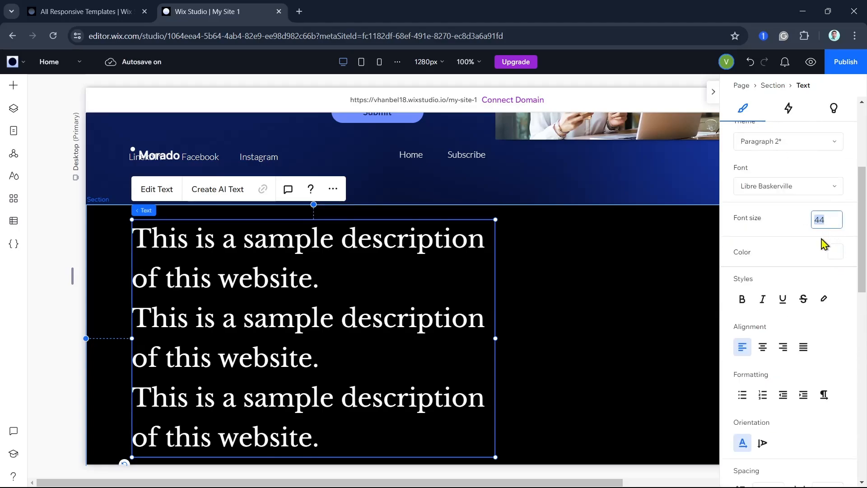
key("Return")
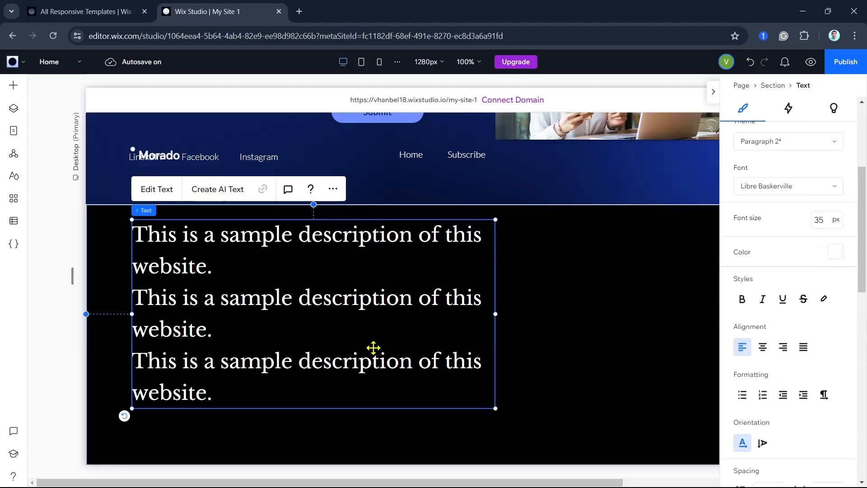
Move the description text box toward the middle of the black section, at about X 261, Y 79
left_click_drag(367, 352, 472, 368)
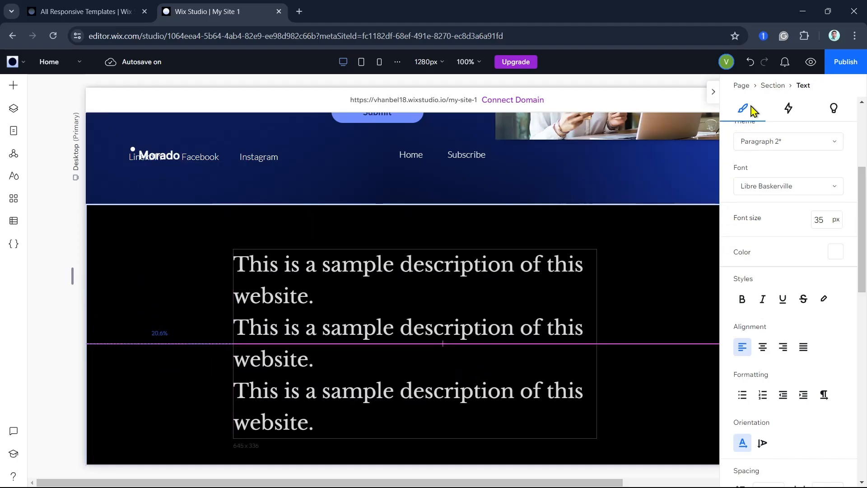
scroll(777, 293, "down", 10)
scroll(768, 322, "up", 5)
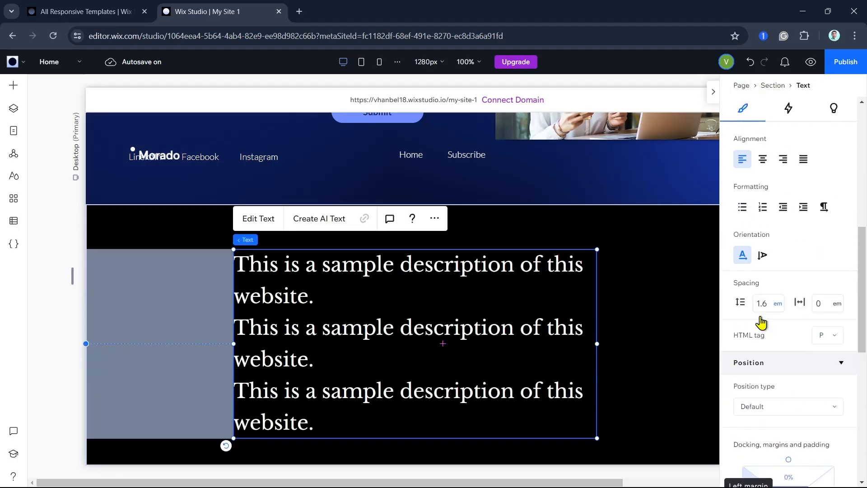
left_click(713, 92)
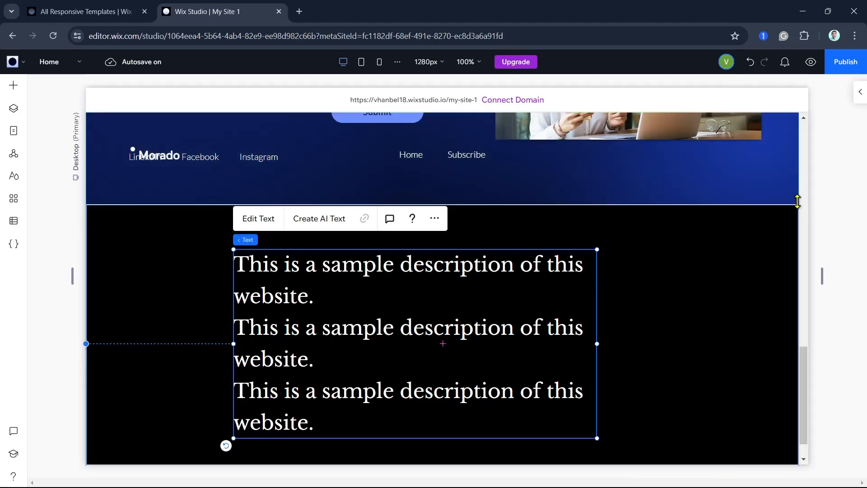
left_click(860, 91)
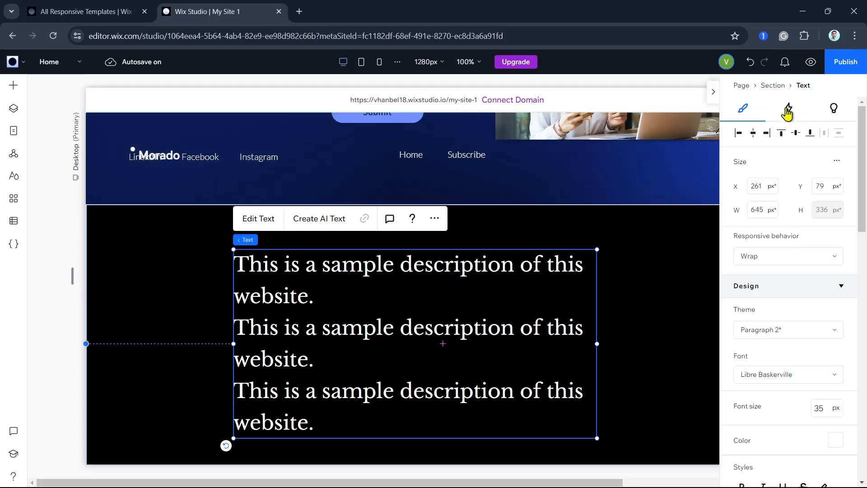
Try the Float and Glide entrance animations on the description text and settle on Blur
left_click(788, 109)
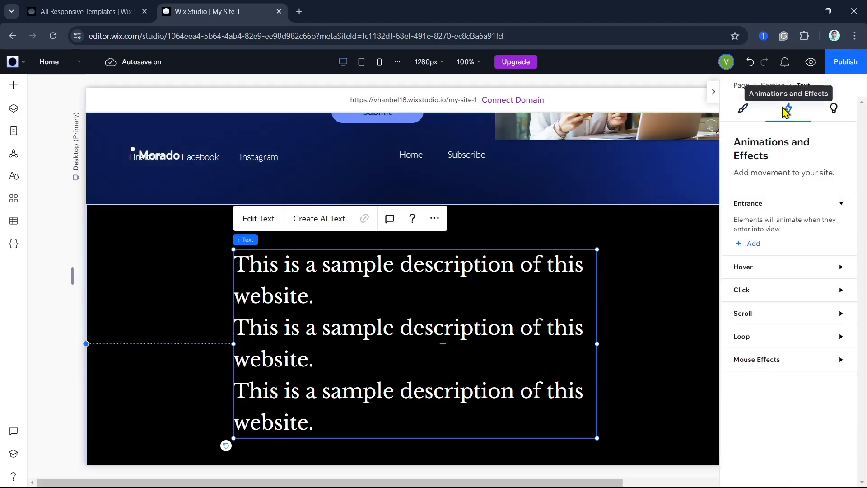
left_click(749, 251)
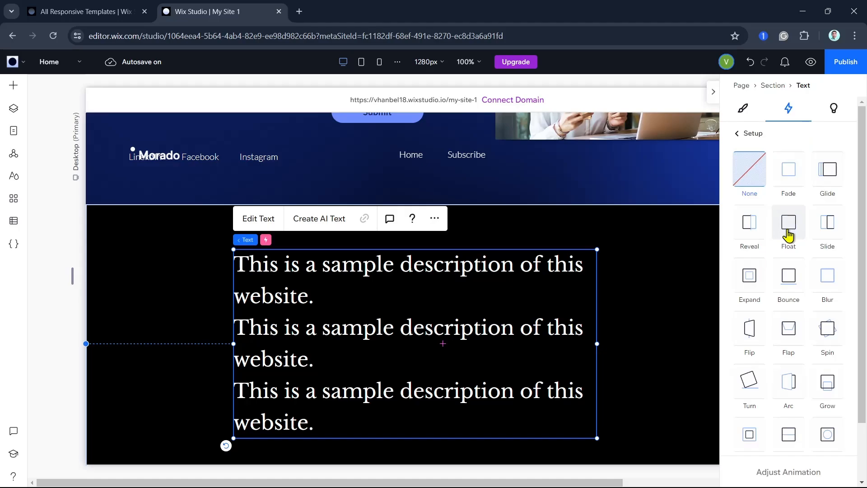
left_click(790, 184)
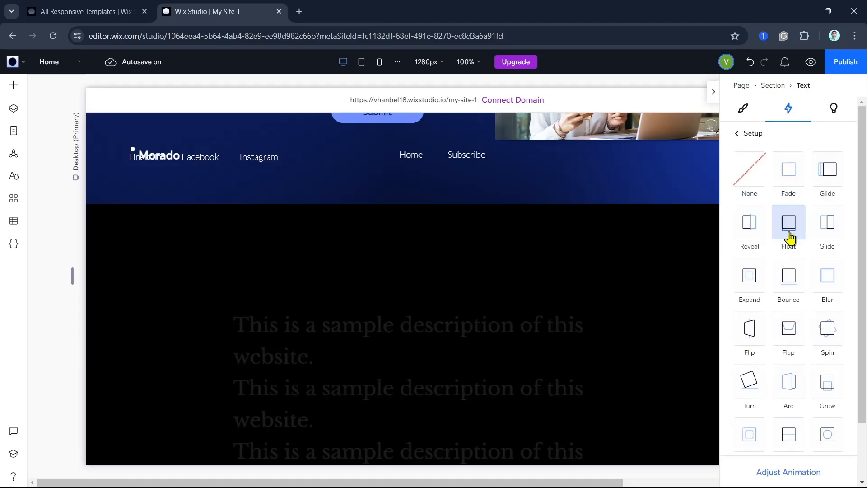
left_click(838, 185)
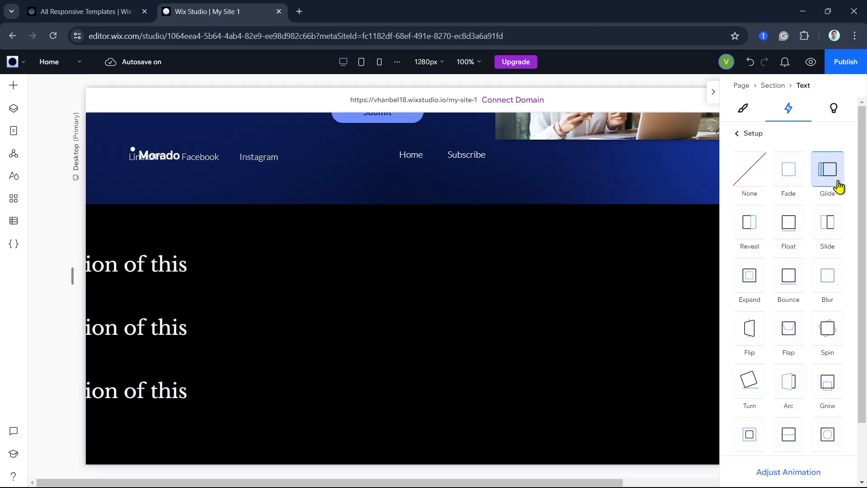
left_click(833, 285)
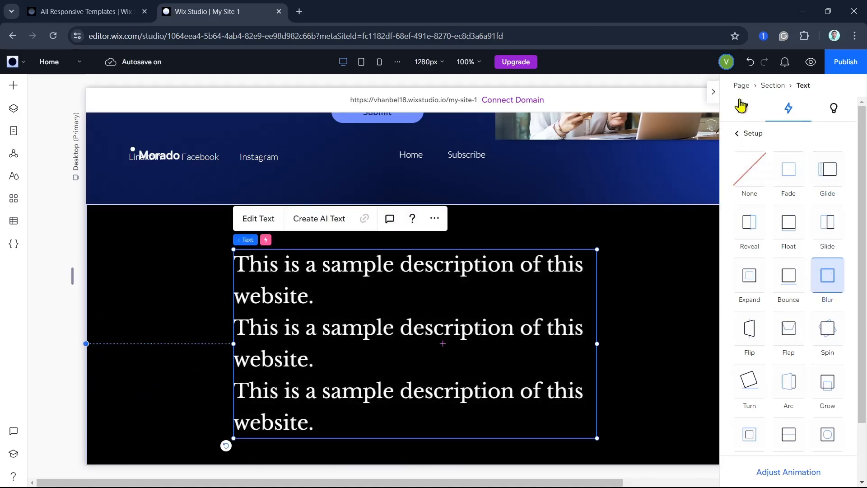
left_click(746, 136)
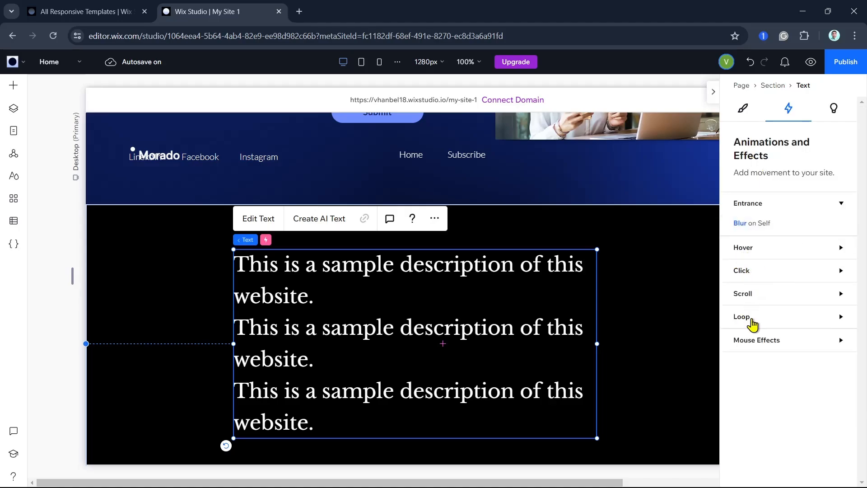
left_click(834, 109)
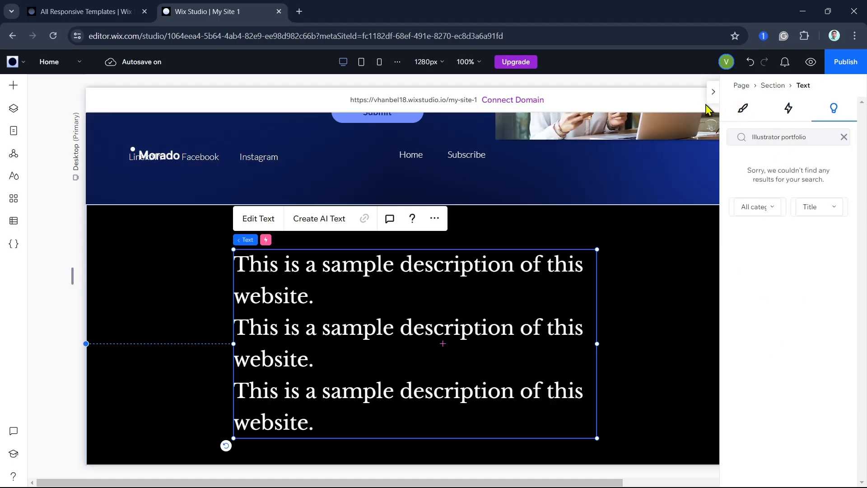
left_click(713, 92)
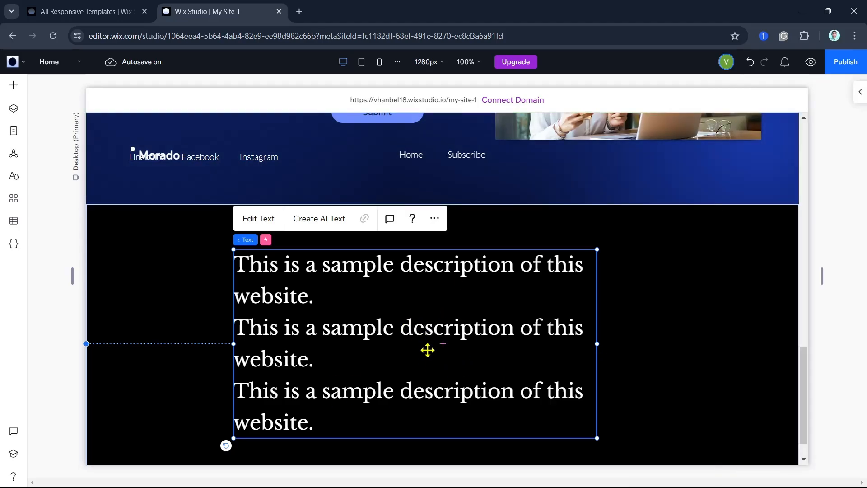
Open the AI Text Creator for the description text and enter business type Computer Software and business name Quick How To
left_click(324, 227)
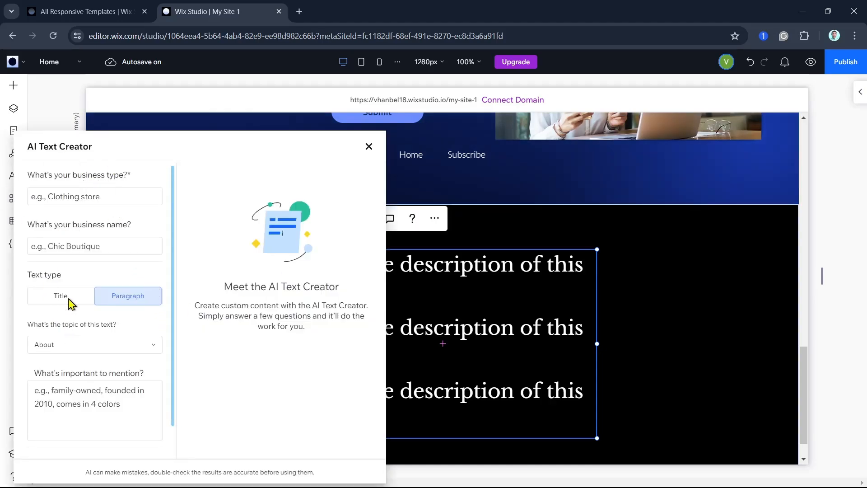
left_click(97, 194)
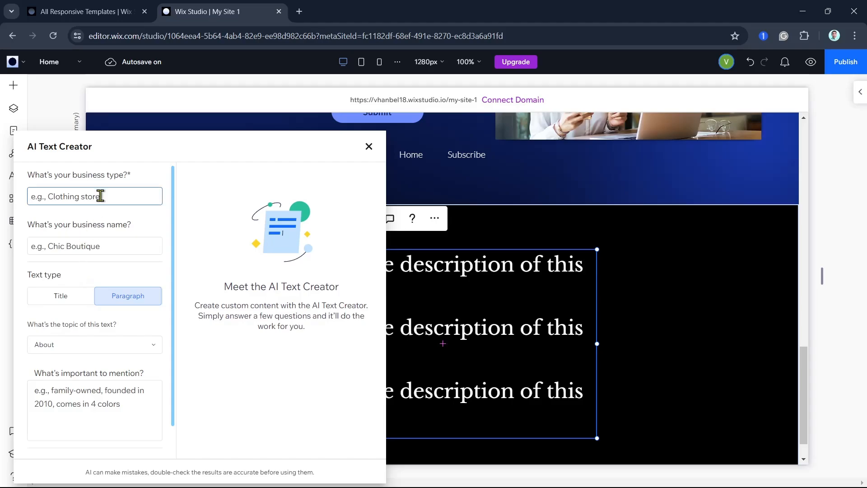
type("Computer Software")
left_click(107, 248)
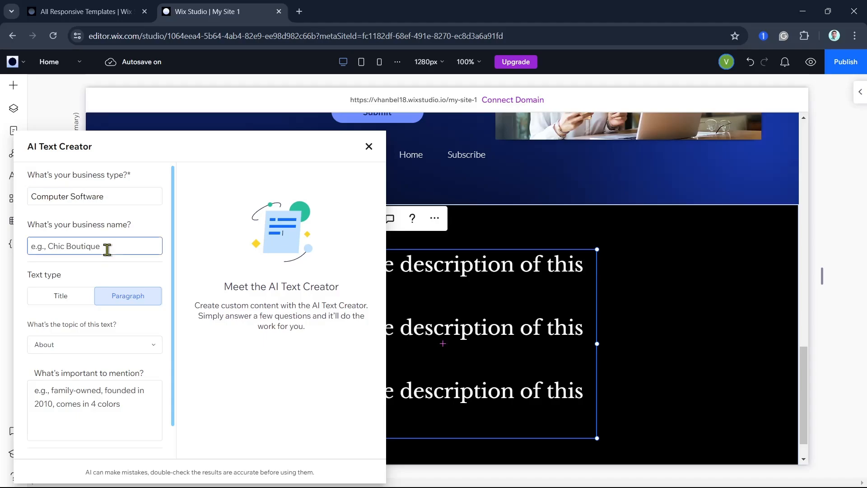
type("Quick How To")
Keep Paragraph as the AI text type and choose Service description as the topic
left_click(82, 297)
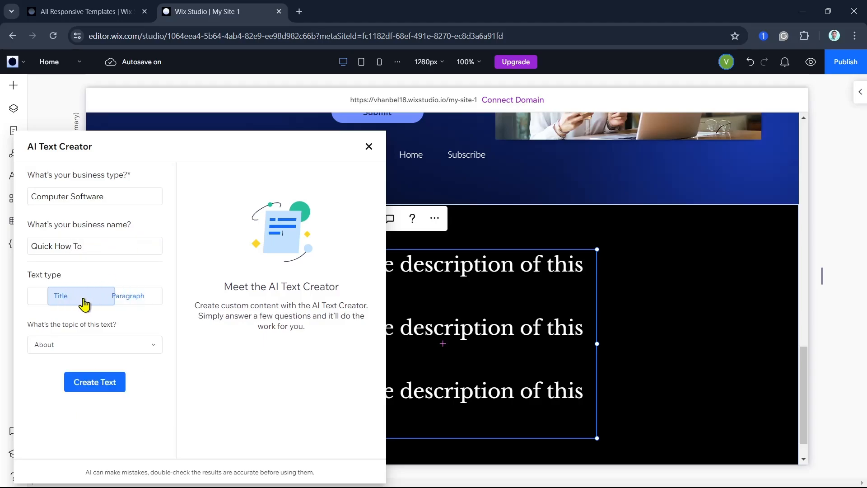
left_click(114, 297)
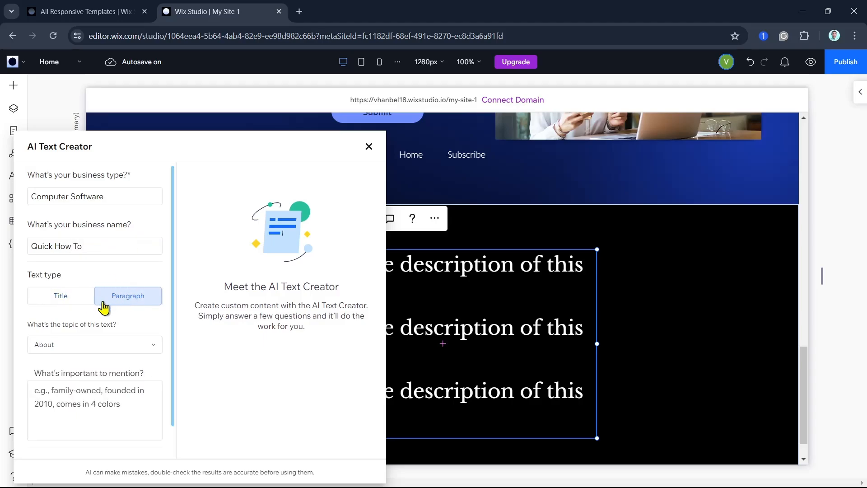
left_click(87, 348)
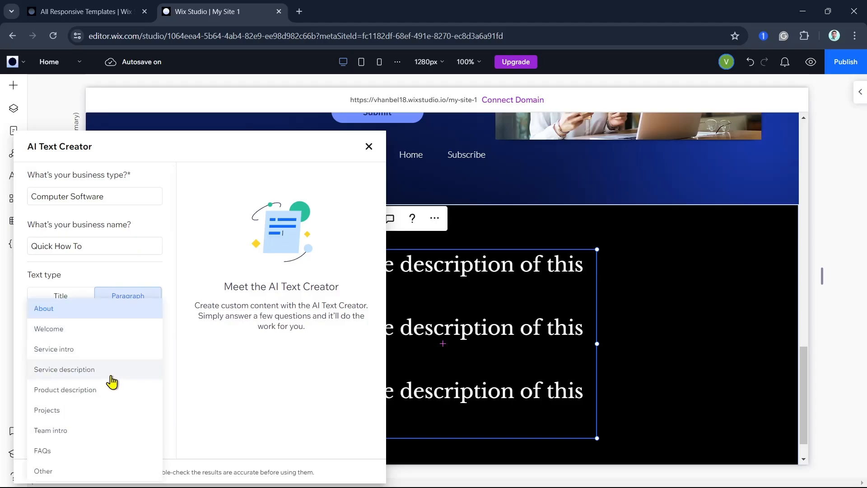
left_click(99, 389)
left_click(96, 346)
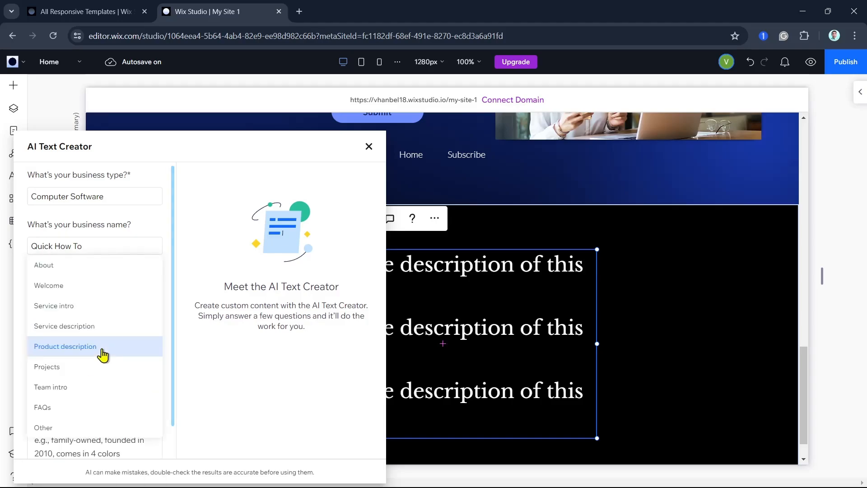
left_click(95, 326)
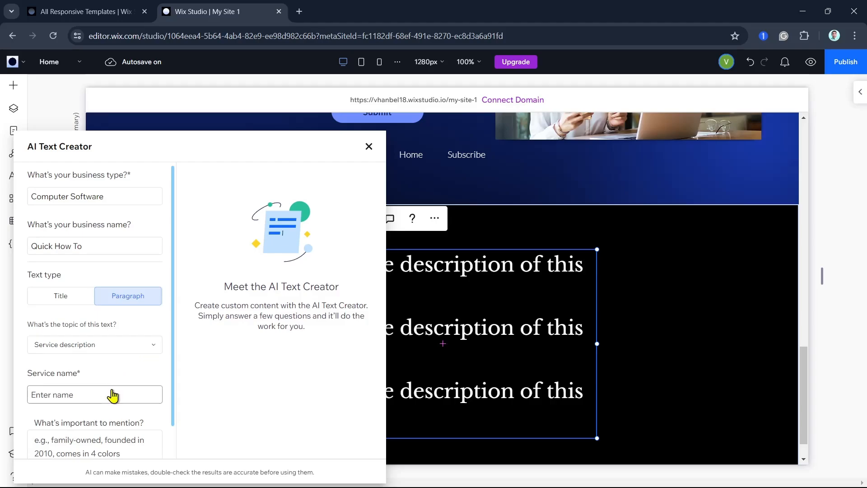
Enter service name Quick Set Up and the key detail "This is software engineering", and generate the AI text
scroll(106, 387, "down", 2)
left_click(87, 312)
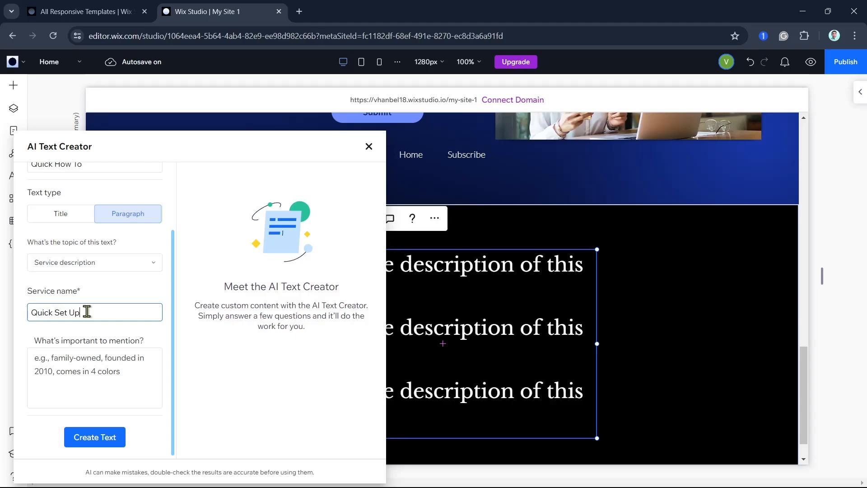
left_click(74, 375)
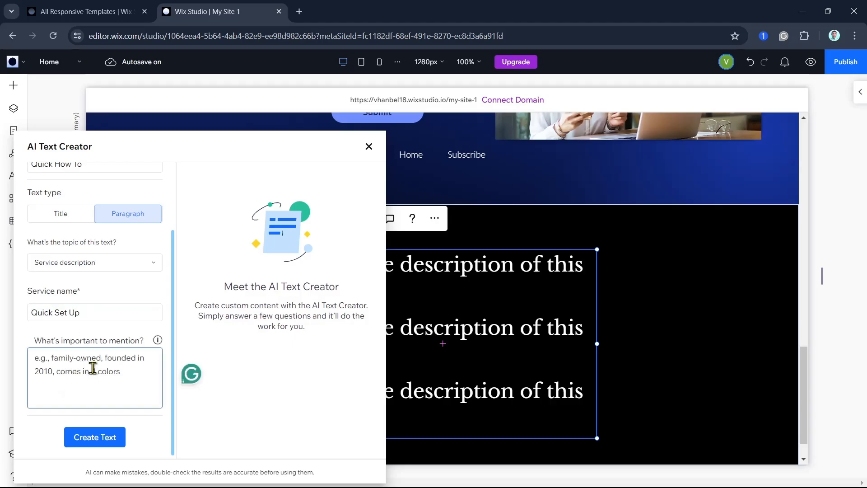
type("This is software engineering")
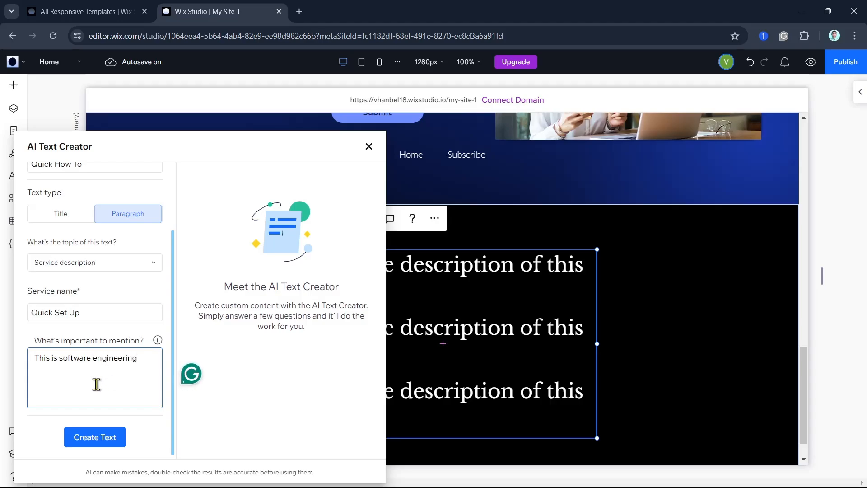
left_click(97, 436)
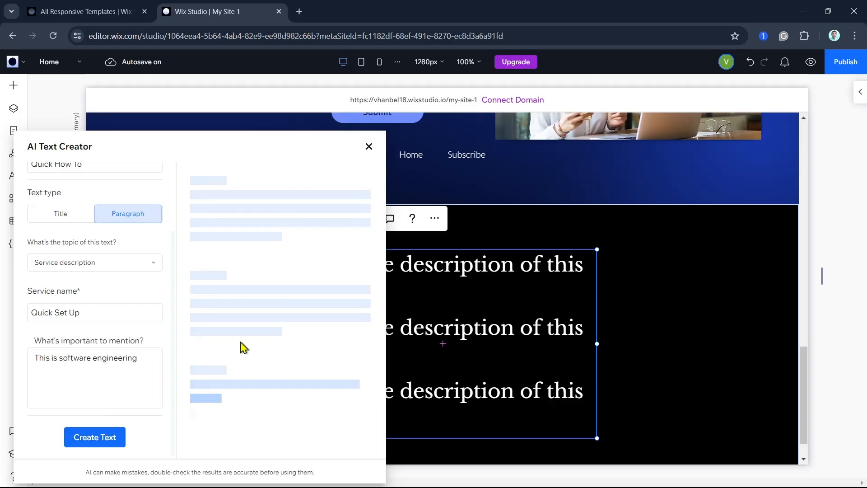
Compare the generated paragraph options, apply Option 1 to the description text, and close the AI Text Creator
scroll(135, 300, "up", 3)
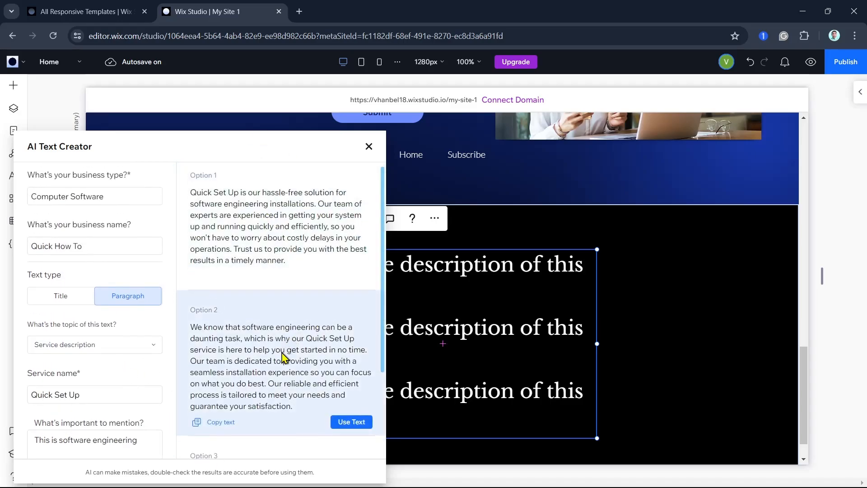
scroll(284, 317, "down", 3)
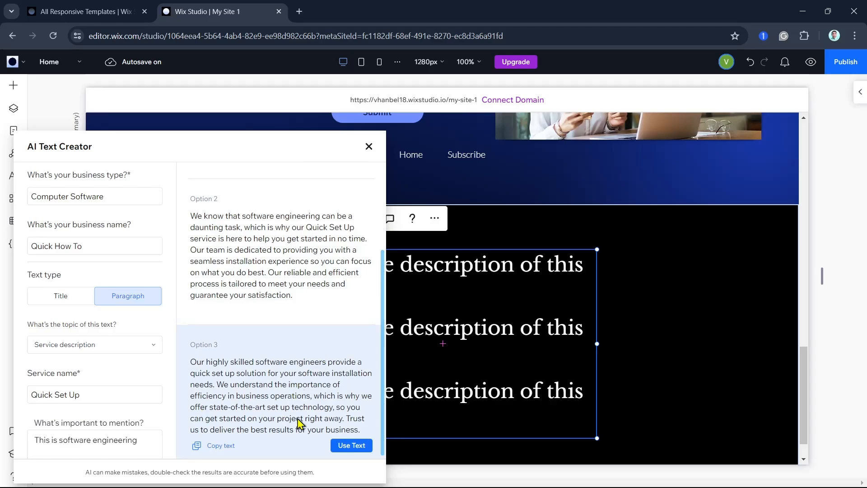
scroll(298, 406, "up", 3)
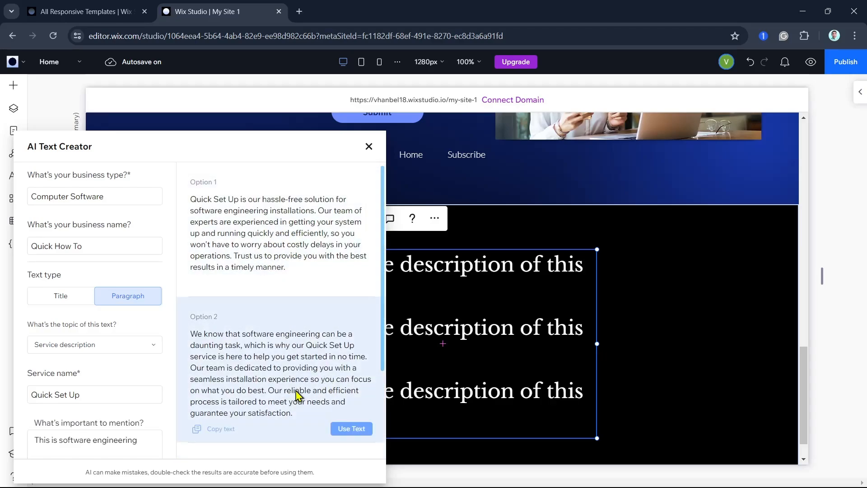
scroll(299, 394, "down", 3)
scroll(299, 394, "up", 3)
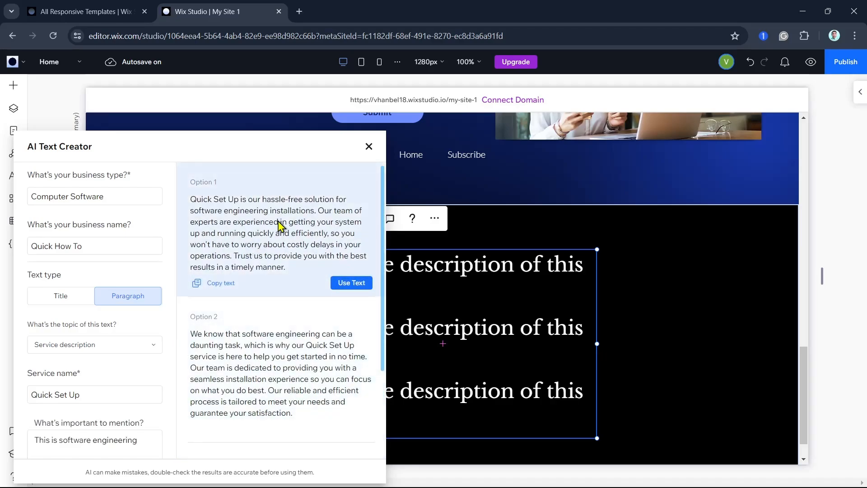
left_click(351, 284)
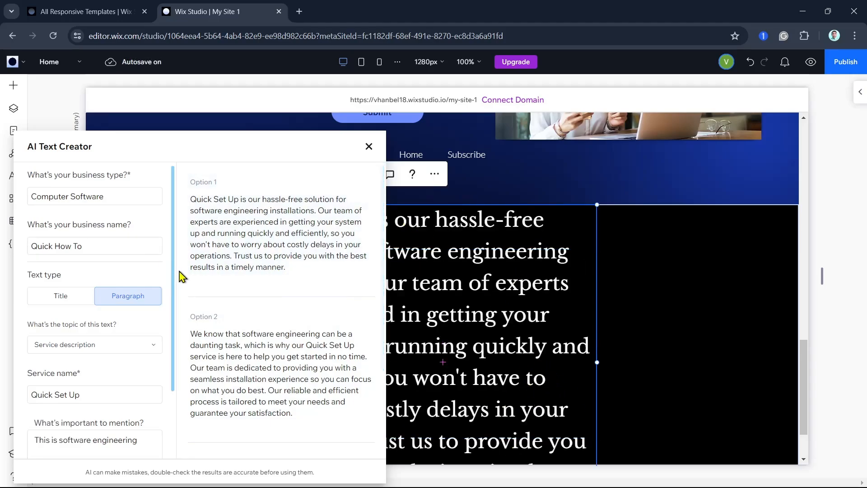
left_click(196, 282)
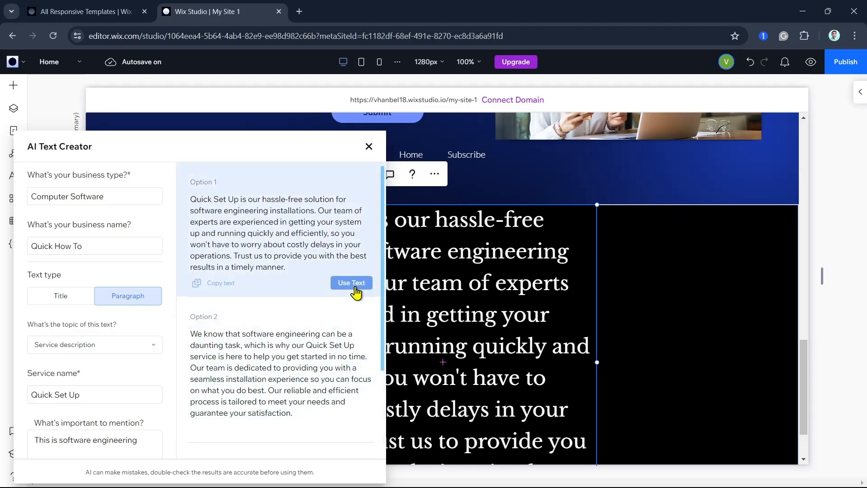
left_click(352, 429)
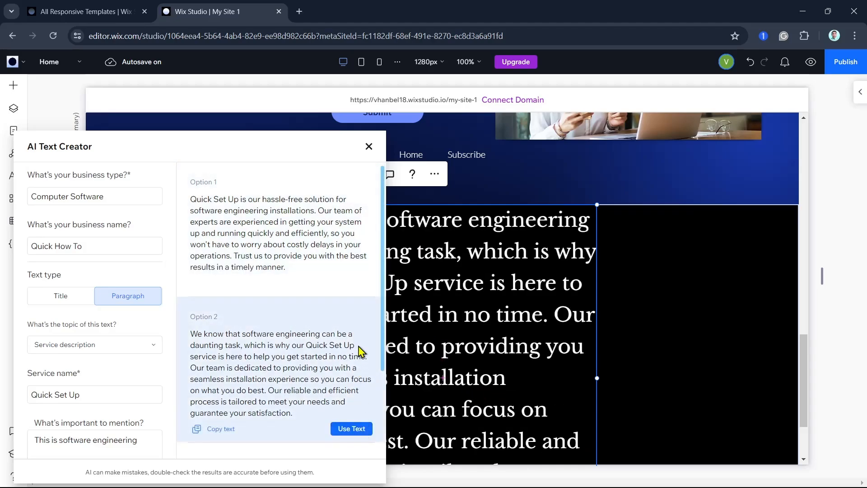
left_click(352, 284)
left_click(369, 146)
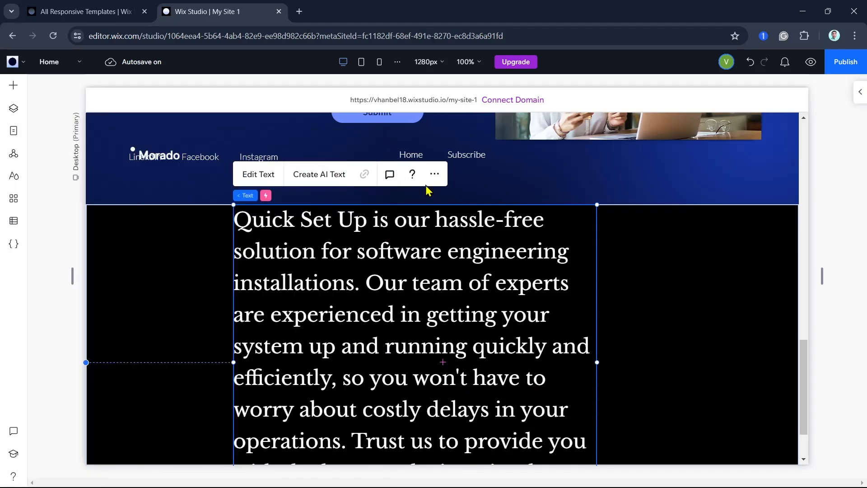
Scale down the description text and widen its text box so the paragraph fits within the black section
left_click(778, 359)
scroll(692, 362, "down", 2)
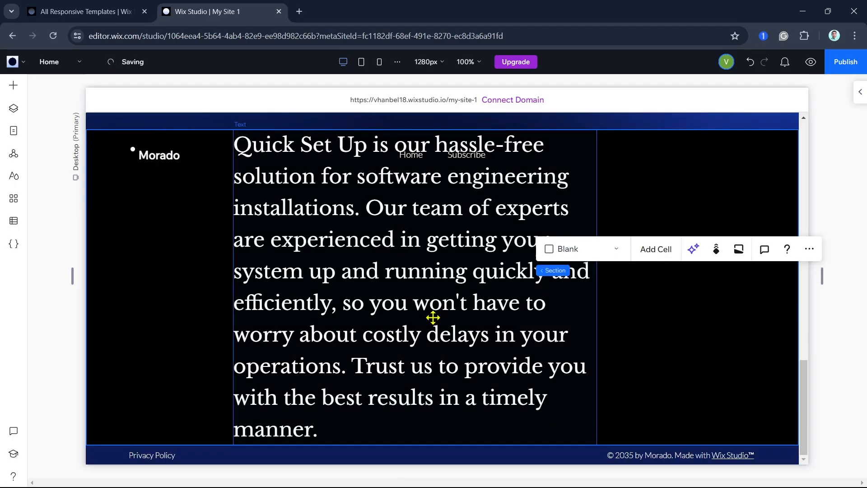
left_click(288, 192)
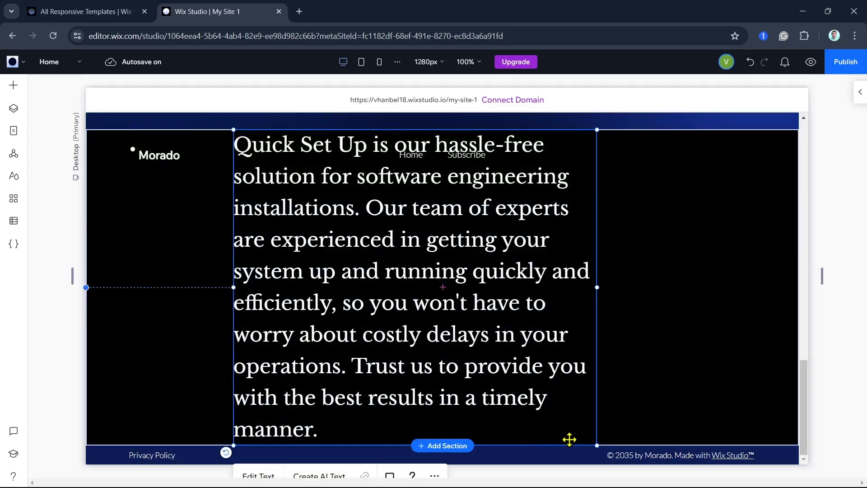
left_click_drag(597, 446, 518, 382)
left_click_drag(517, 253, 615, 258)
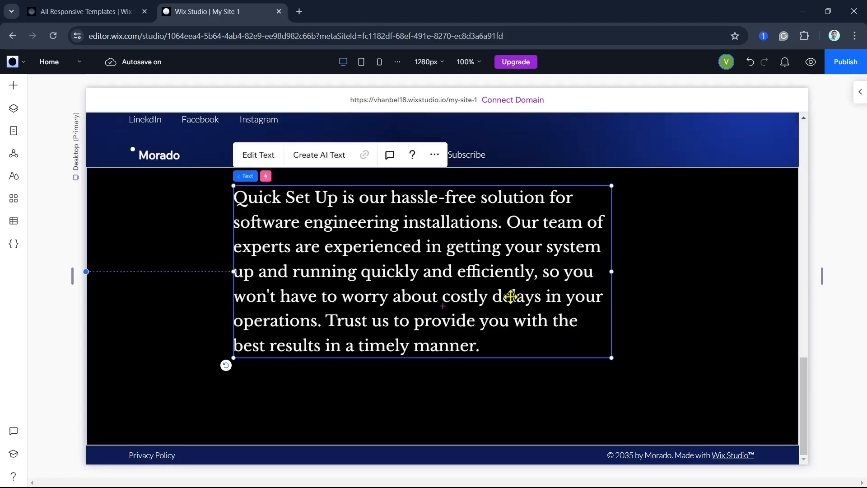
Lower the description text in the black section and place it in the section's right half
left_click_drag(509, 294, 531, 338)
left_click(743, 338)
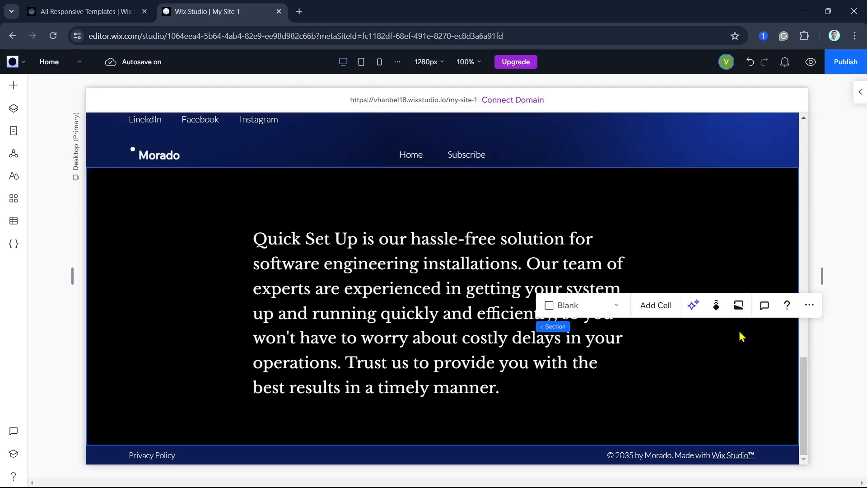
left_click(742, 358)
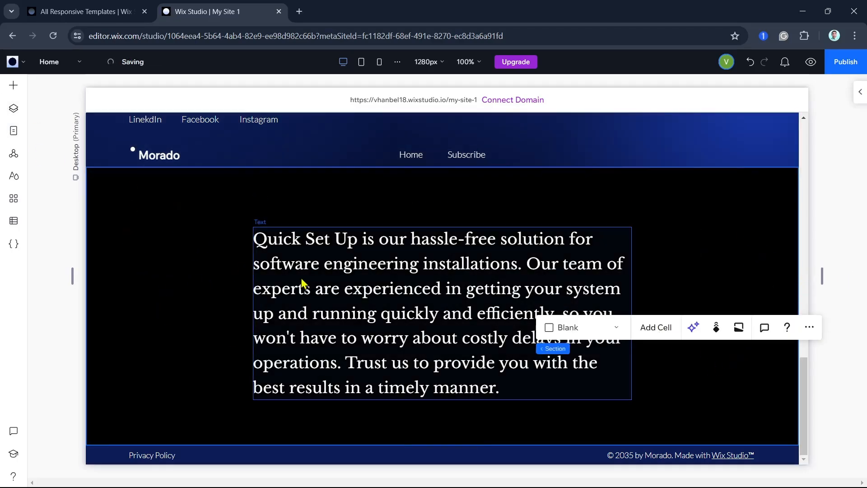
left_click(180, 282)
left_click_drag(441, 329, 559, 327)
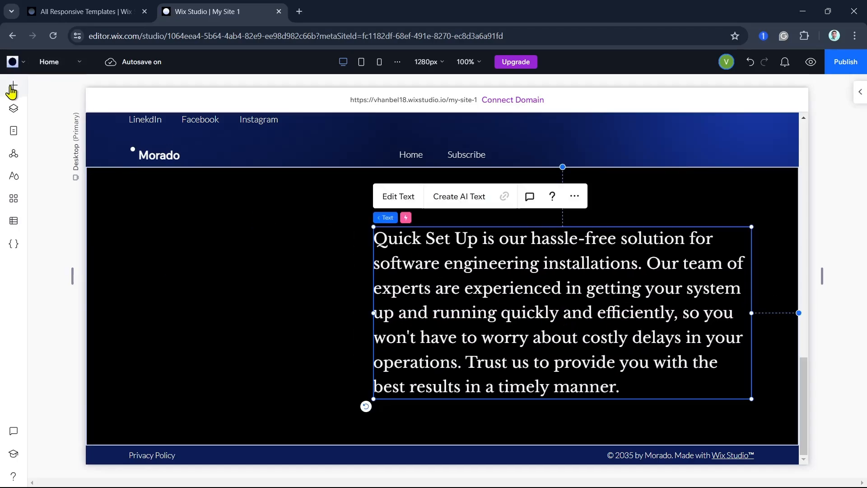
Add an image beside the paragraph in the section's empty left half and enlarge it to about 370 px wide
left_click(150, 156)
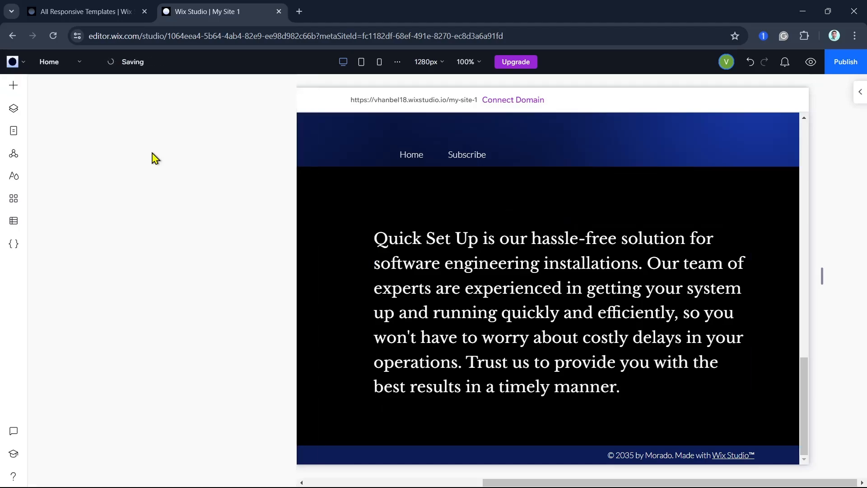
left_click_drag(441, 304, 213, 296)
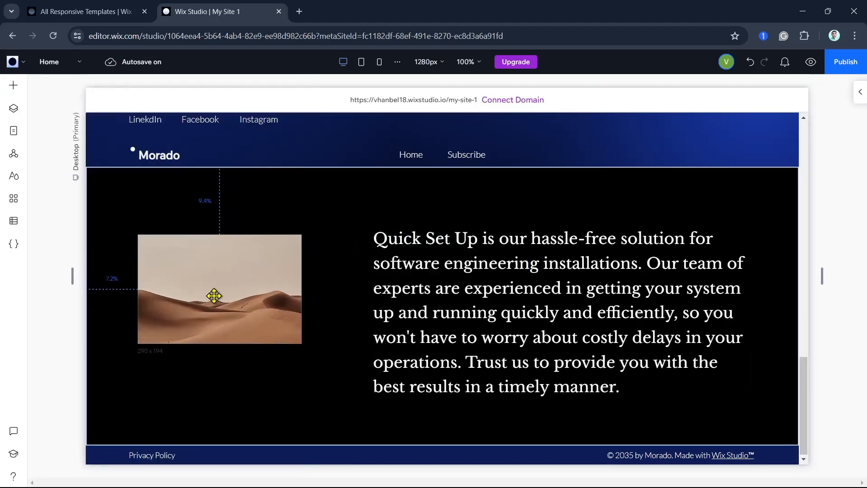
left_click_drag(298, 344, 316, 406)
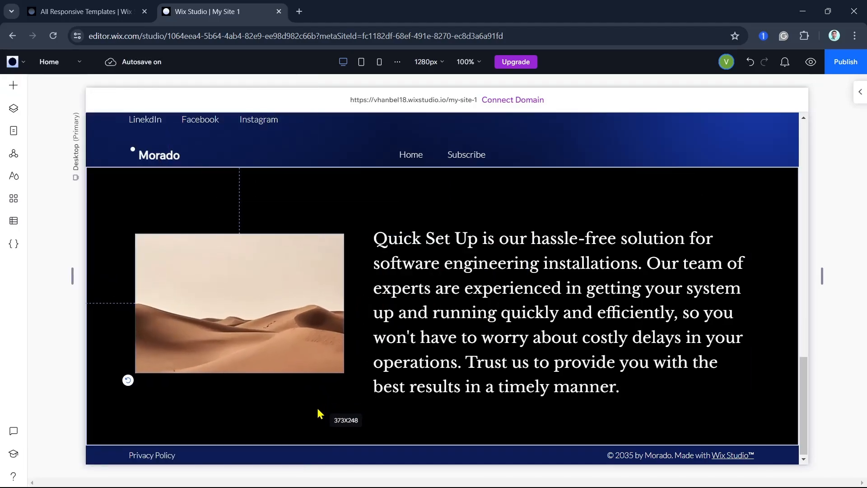
left_click(267, 302)
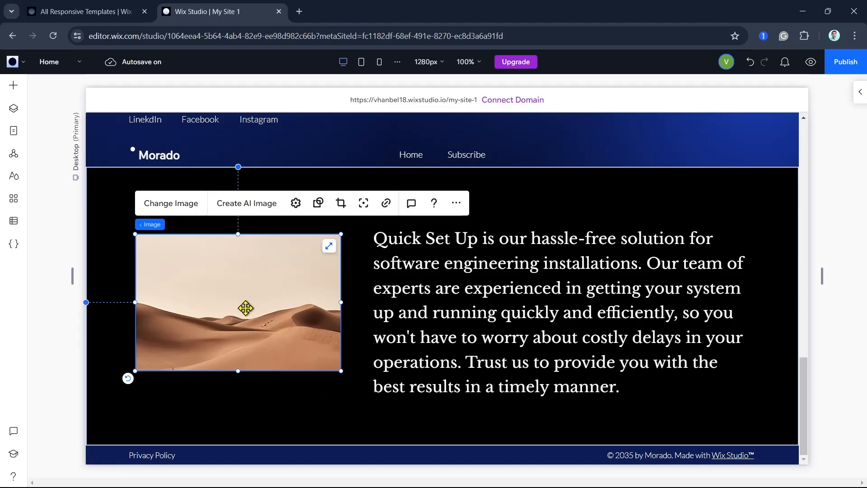
mouse_move(245, 307)
left_mouse_down()
mouse_move(235, 306)
mouse_move(235, 316)
left_mouse_up()
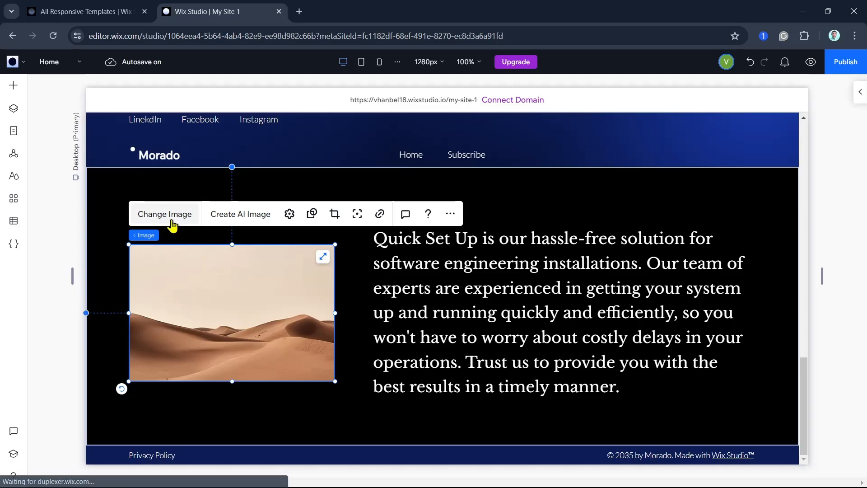
Replace the desert placeholder image with the green-chip circuit board photo from the Media from Wix computer results
left_click(171, 220)
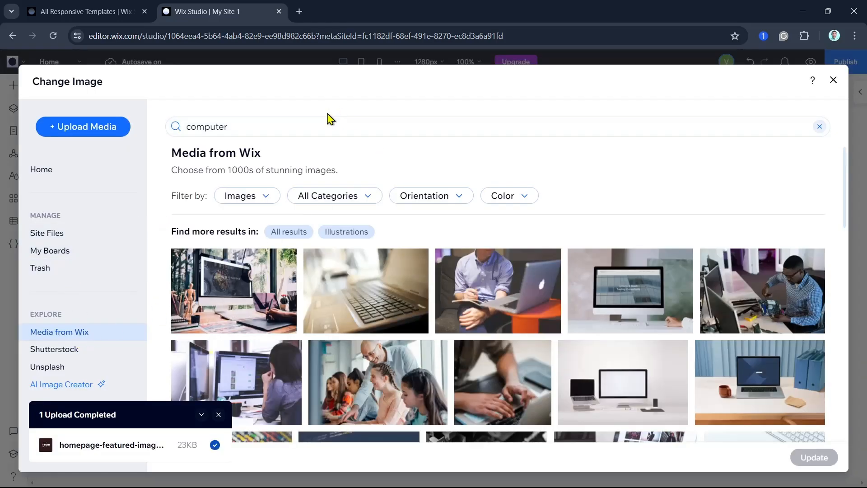
scroll(650, 356, "down", 2)
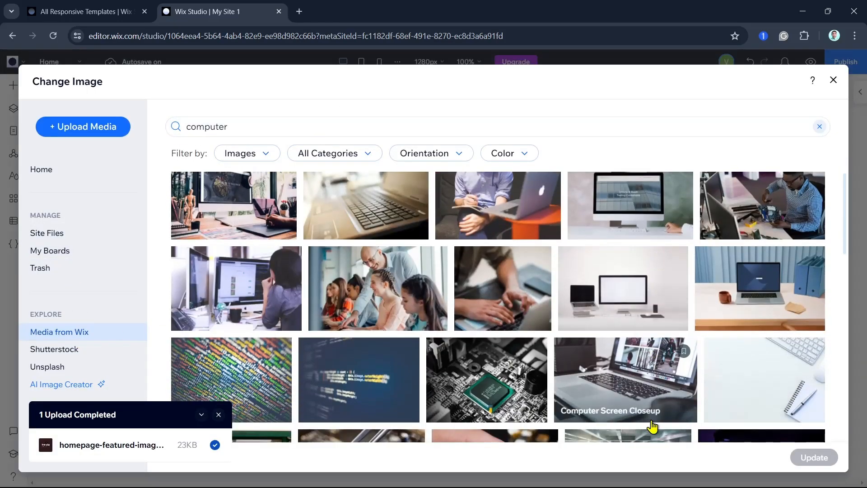
left_click(482, 386)
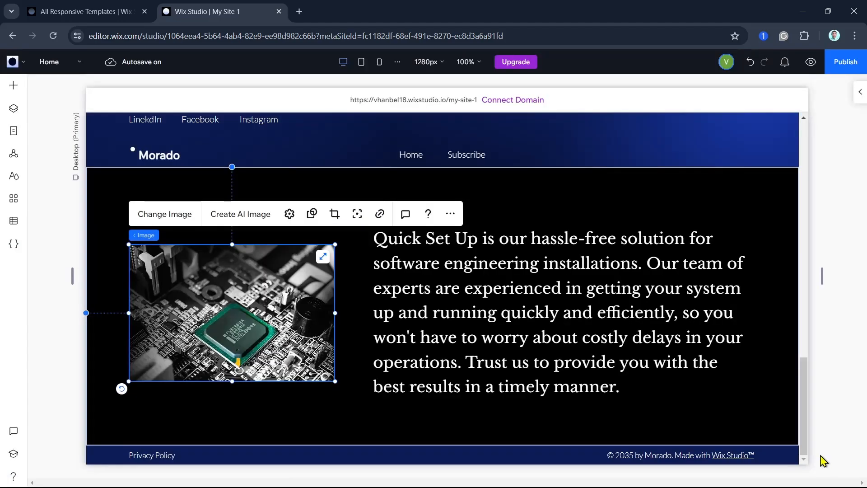
left_click(690, 206)
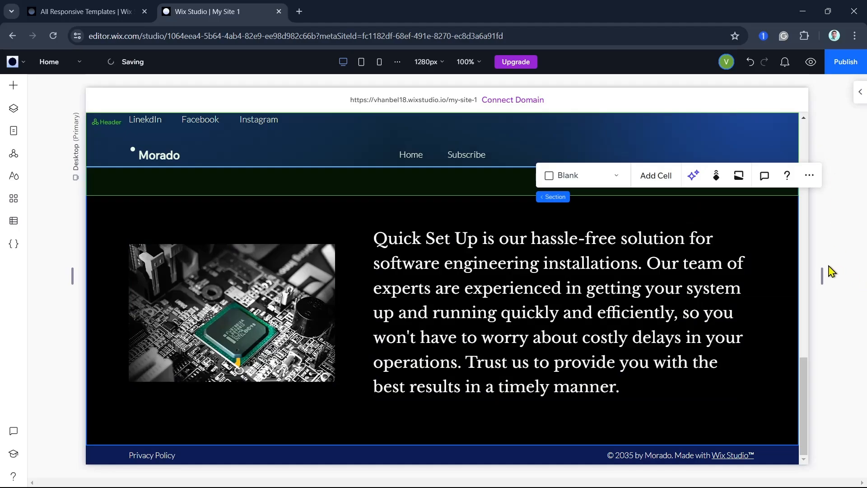
left_click(830, 266)
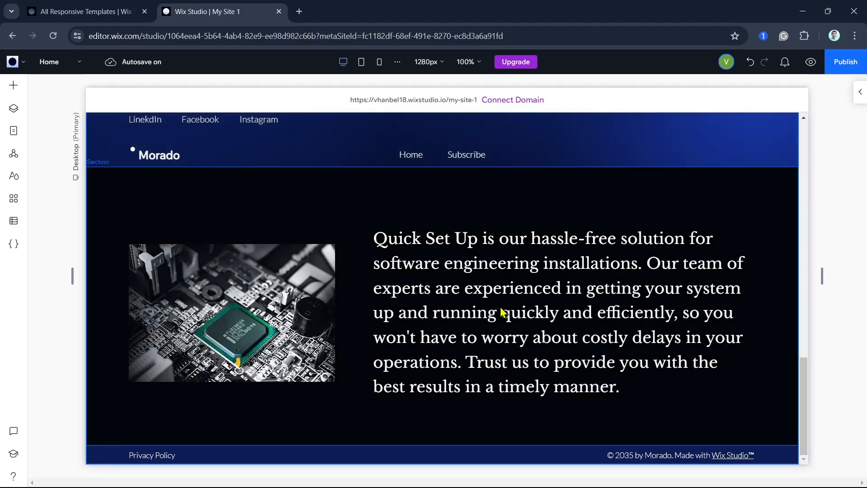
Review the finished black section together with the newsletter section above it on the home page
scroll(595, 343, "up", 5)
scroll(595, 341, "down", 3)
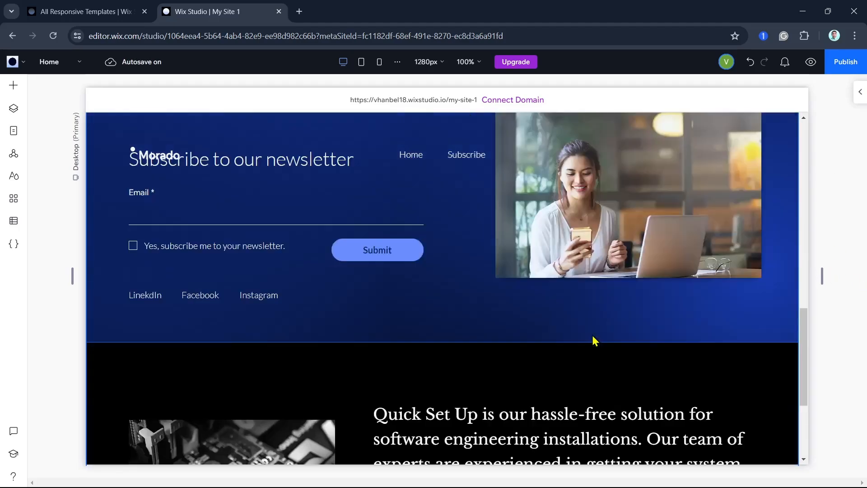
scroll(594, 341, "up", 4)
scroll(594, 343, "down", 2)
scroll(594, 343, "down", 3)
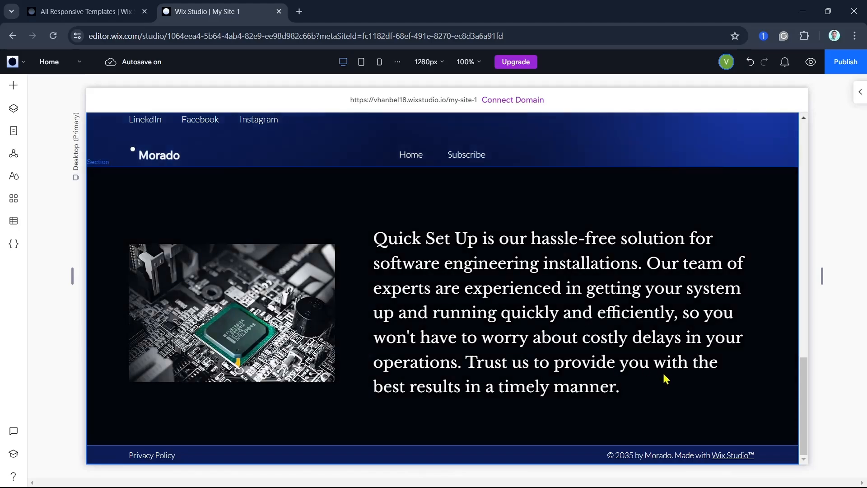
scroll(655, 373, "up", 10)
scroll(651, 372, "down", 10)
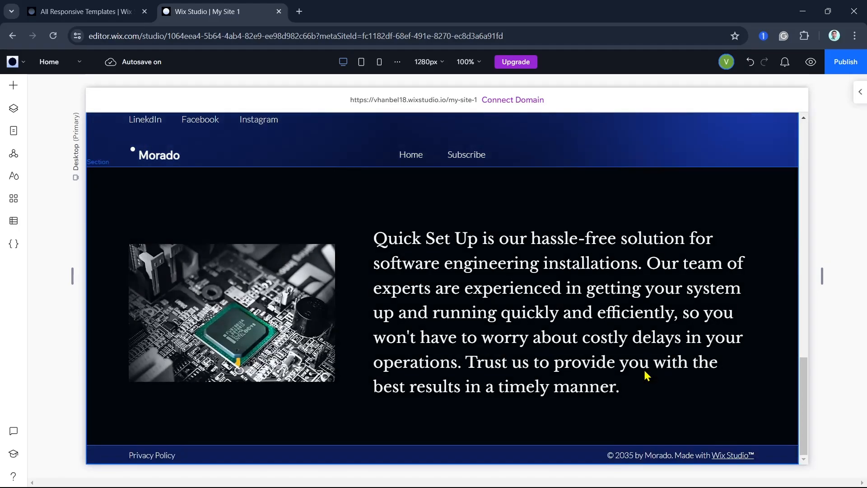